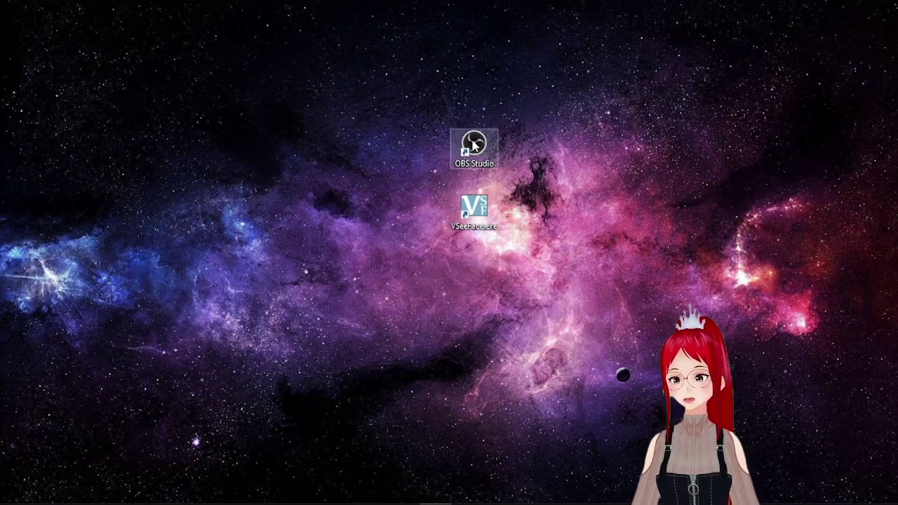
Launch OBS Studio as administrator and set VSeeFace's shortcut to always run as administrator
right_click(473, 141)
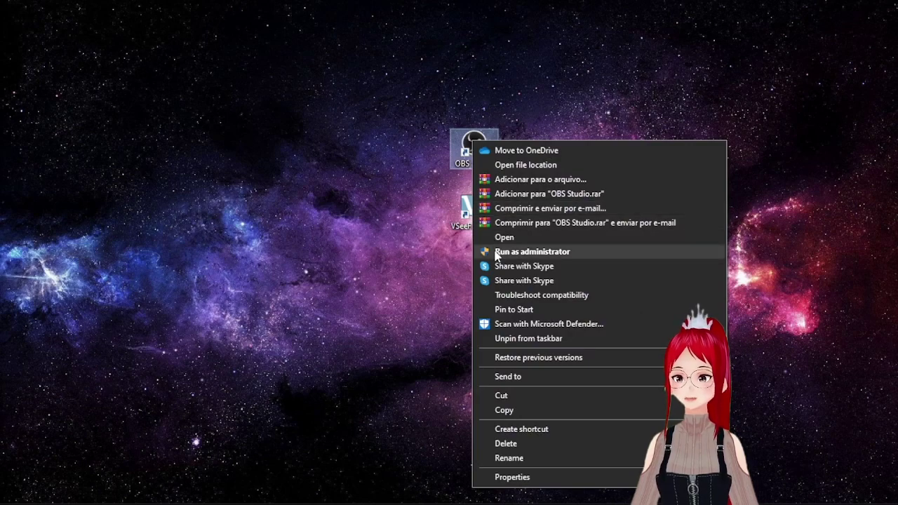
click(578, 251)
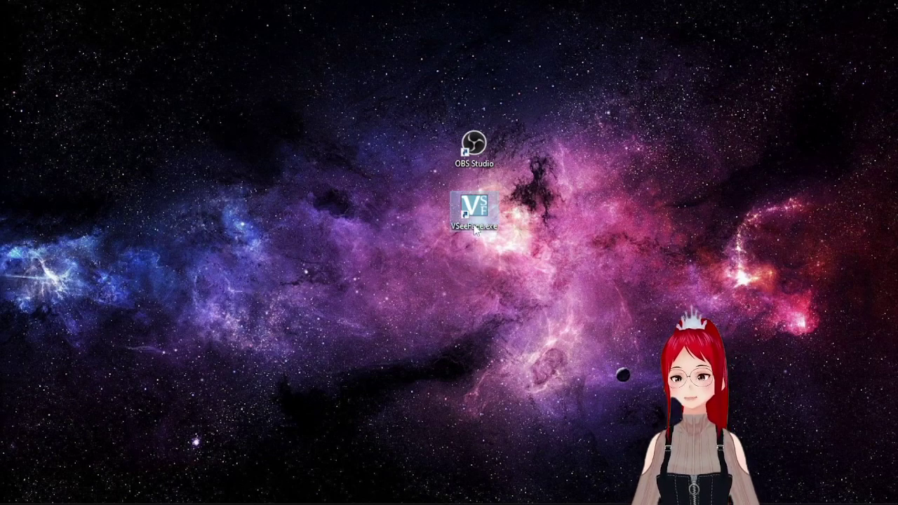
right_click(475, 228)
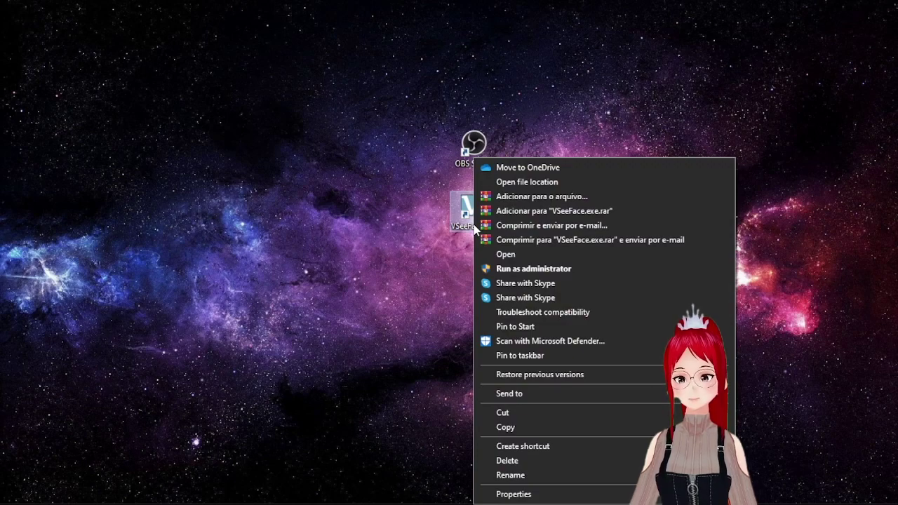
click(535, 493)
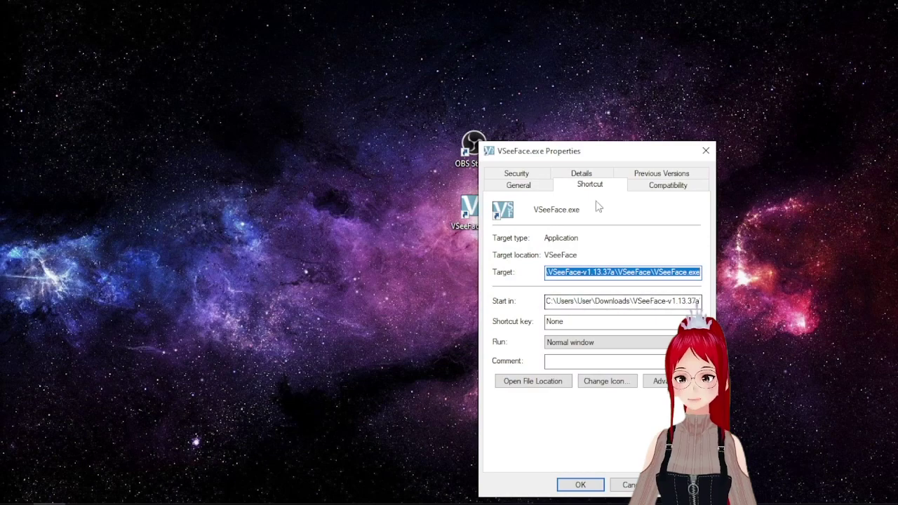
click(660, 184)
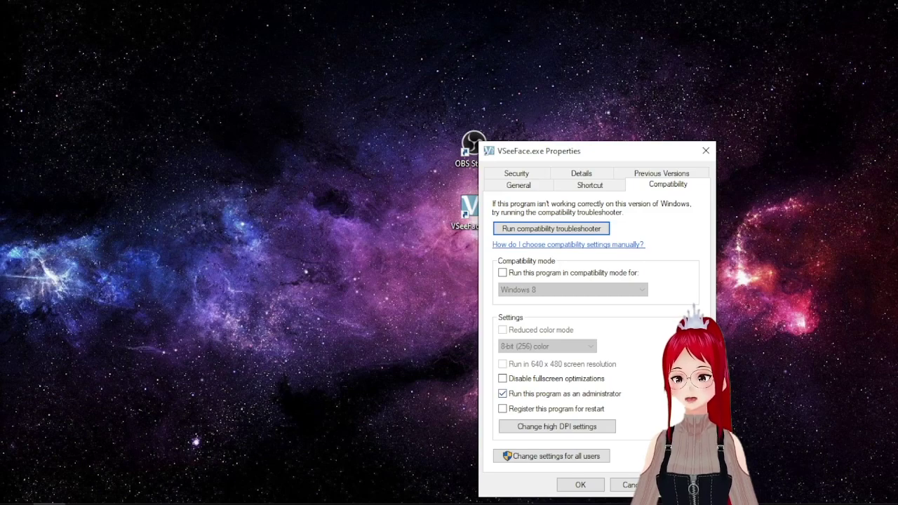
click(579, 486)
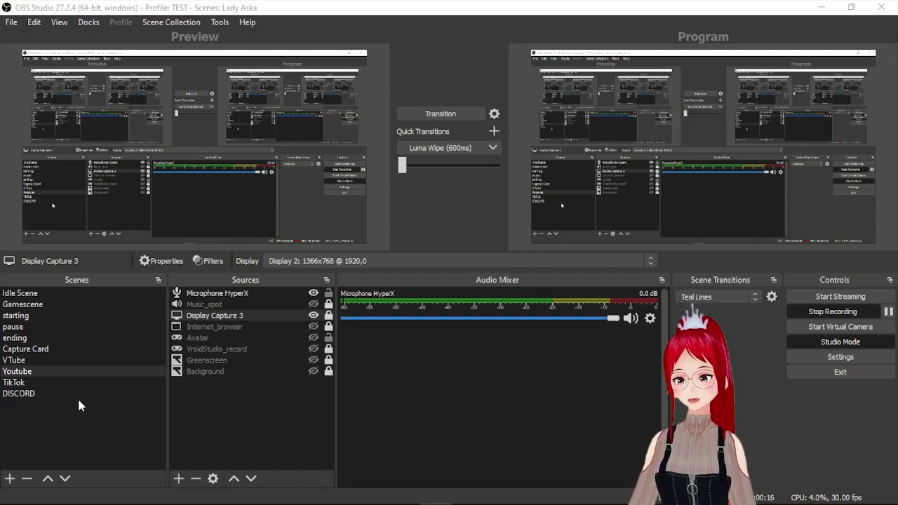
Add a scene named RECORDING, glance at the Youtube scene, then return to RECORDING
click(10, 478)
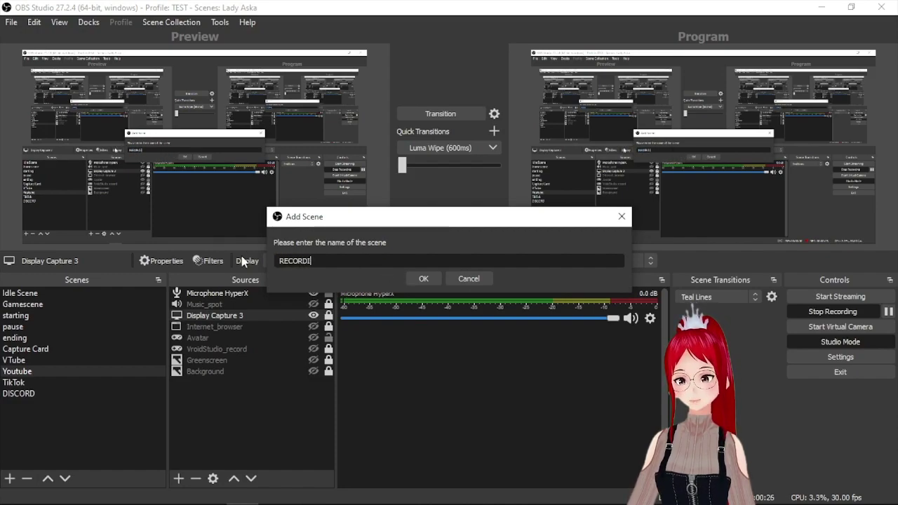
click(423, 278)
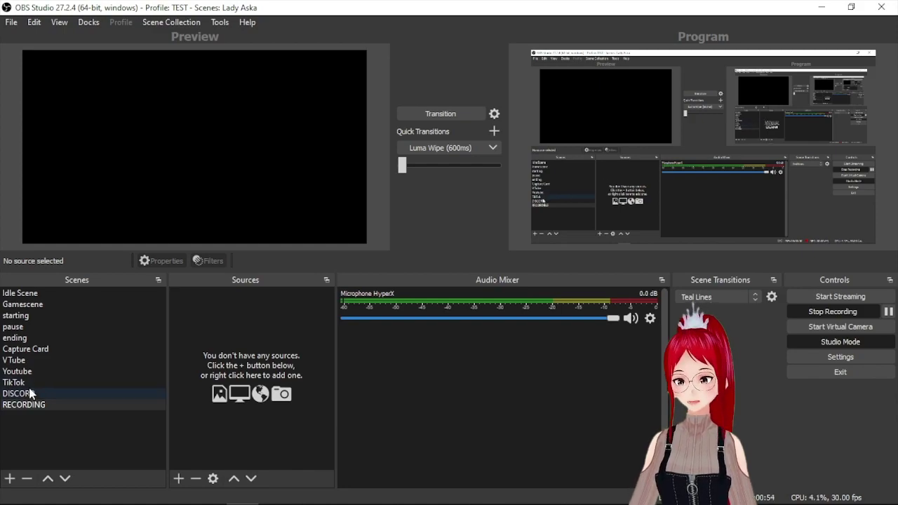
double_click(17, 371)
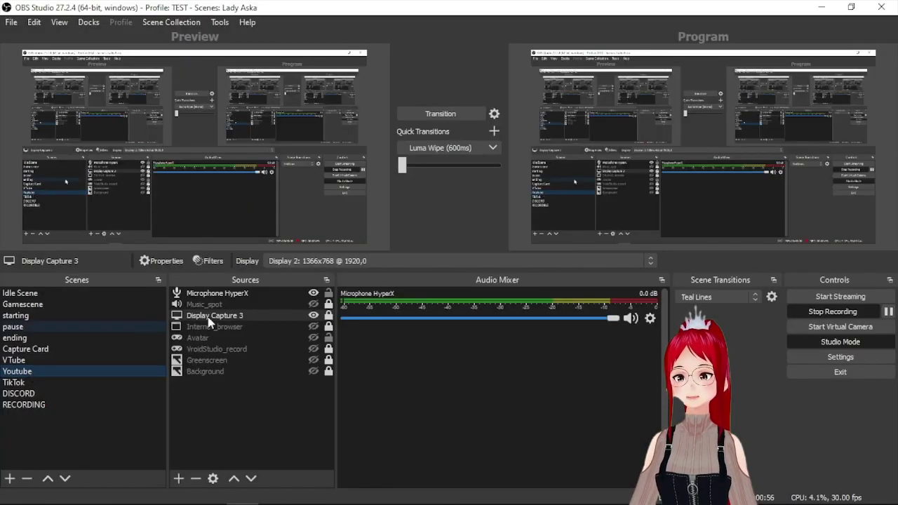
click(40, 407)
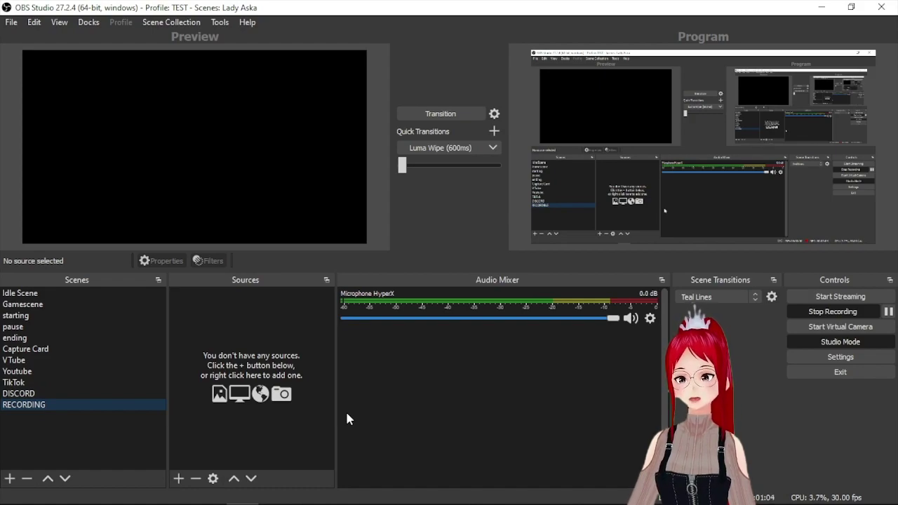
Add an Audio Input Capture named MIC using the Microfone (HyperX Quadcast) device
click(180, 478)
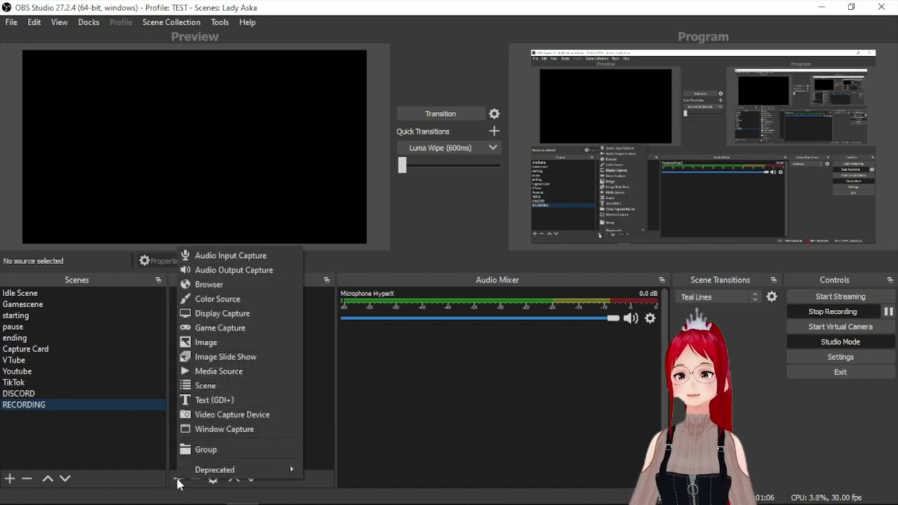
click(262, 255)
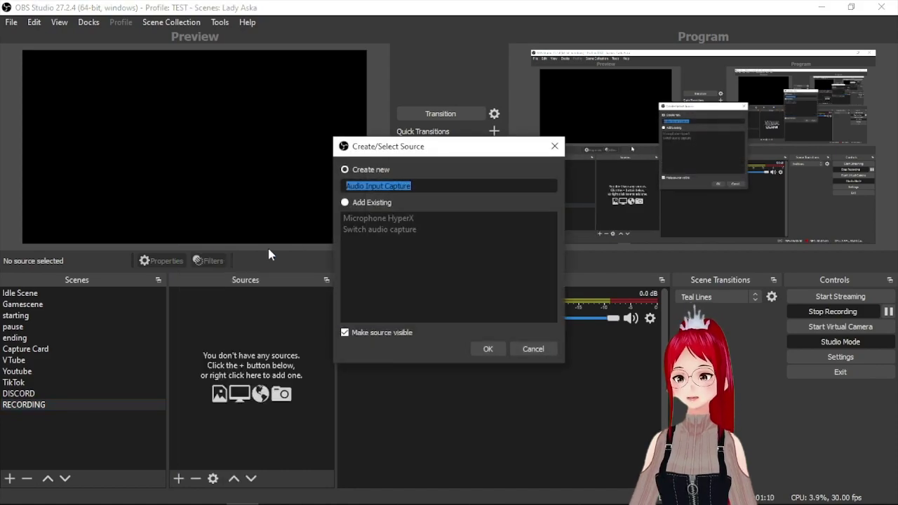
text(MI)
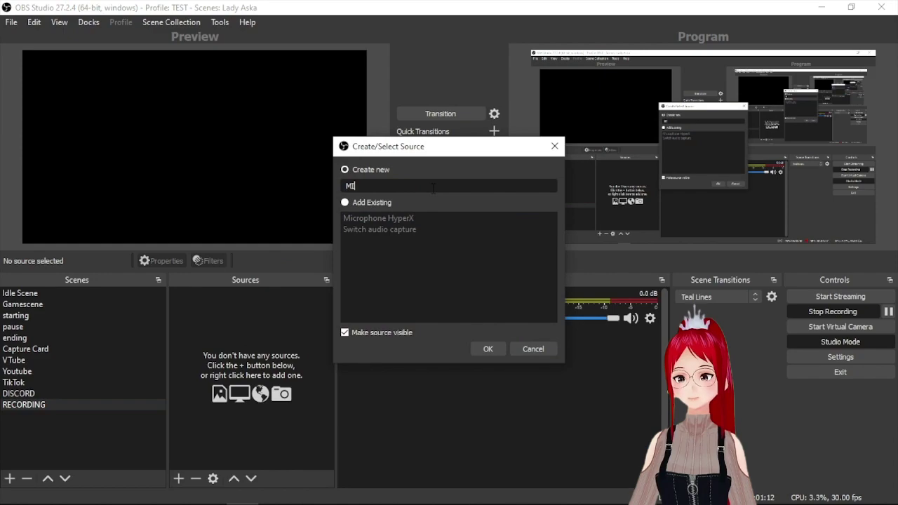
text(C)
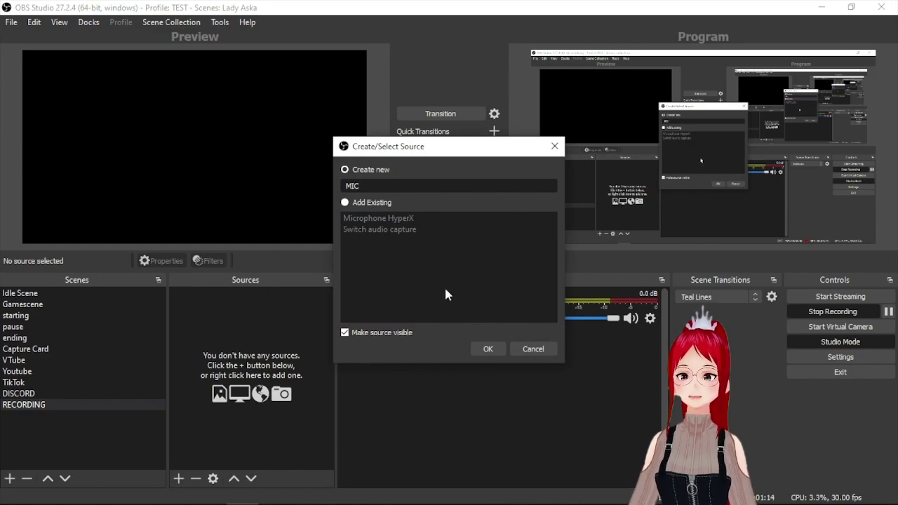
click(483, 349)
click(358, 88)
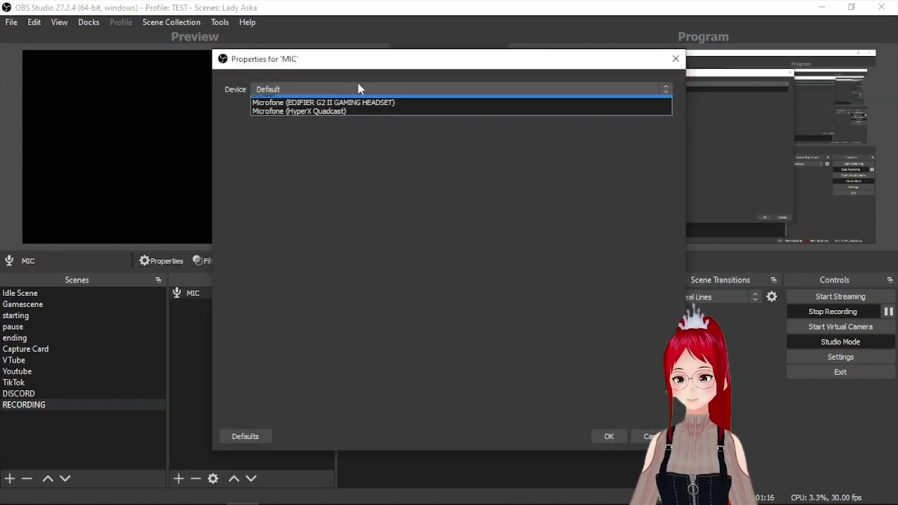
click(294, 118)
click(609, 436)
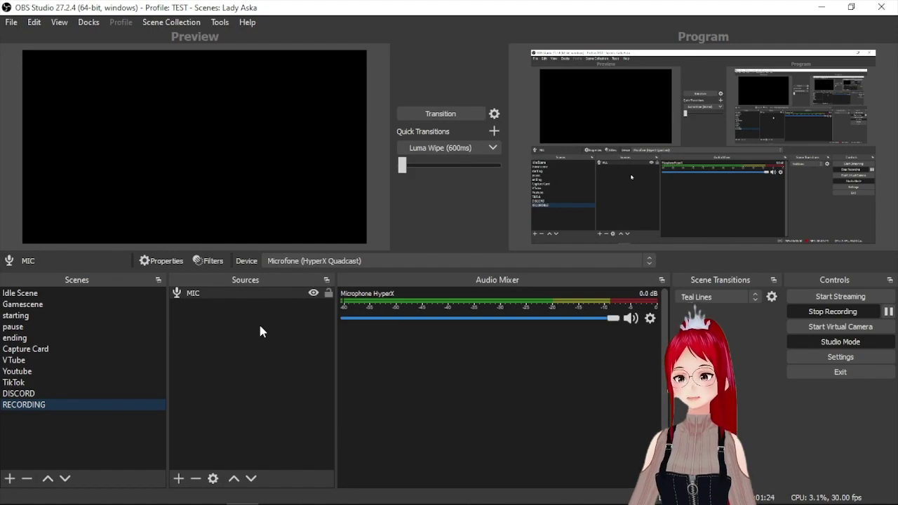
Add an image source 'greenscreen' showing Green Screen.png from Desktop\Twitch\AskaArtStudio\YouTube
click(179, 479)
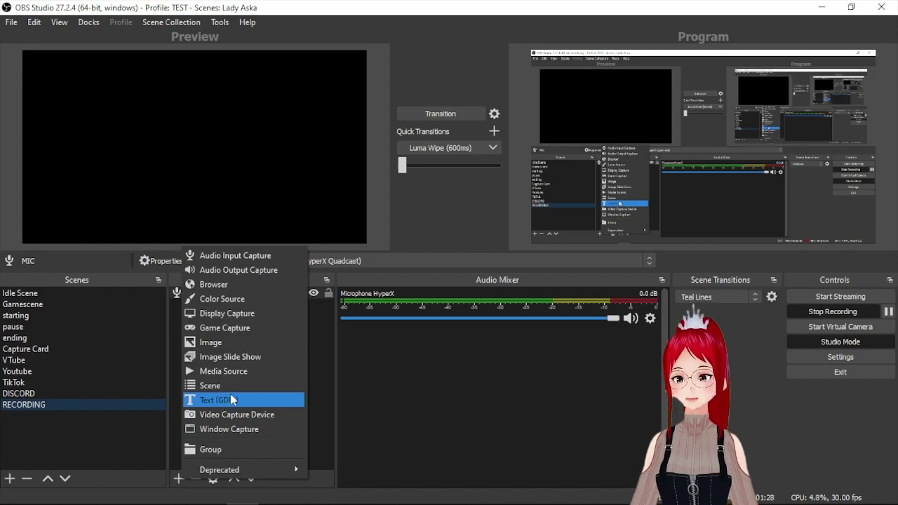
click(279, 342)
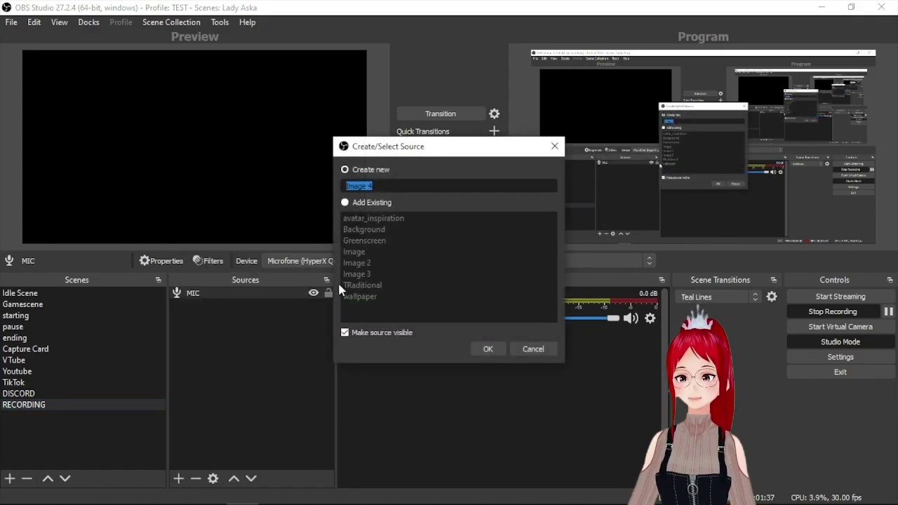
text(greenscreen)
key(Return)
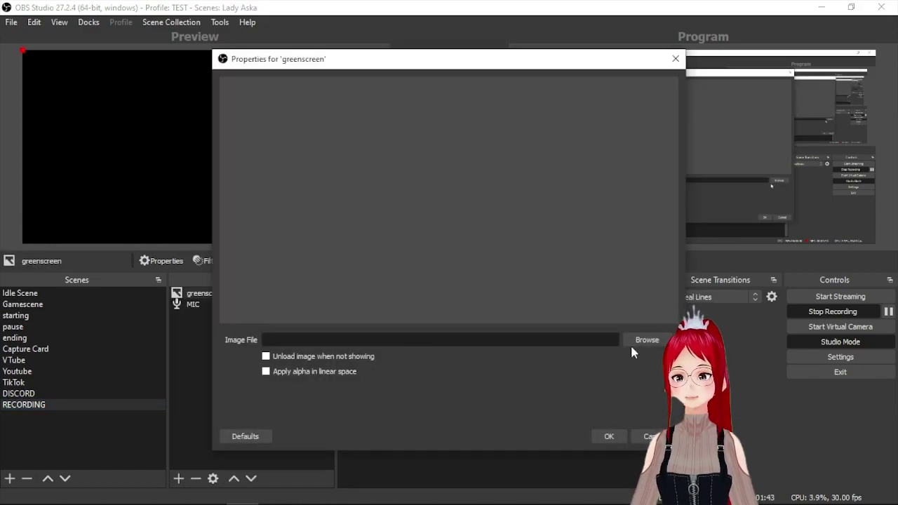
click(647, 340)
scroll(266, 176, up, 2)
click(267, 103)
double_click(358, 102)
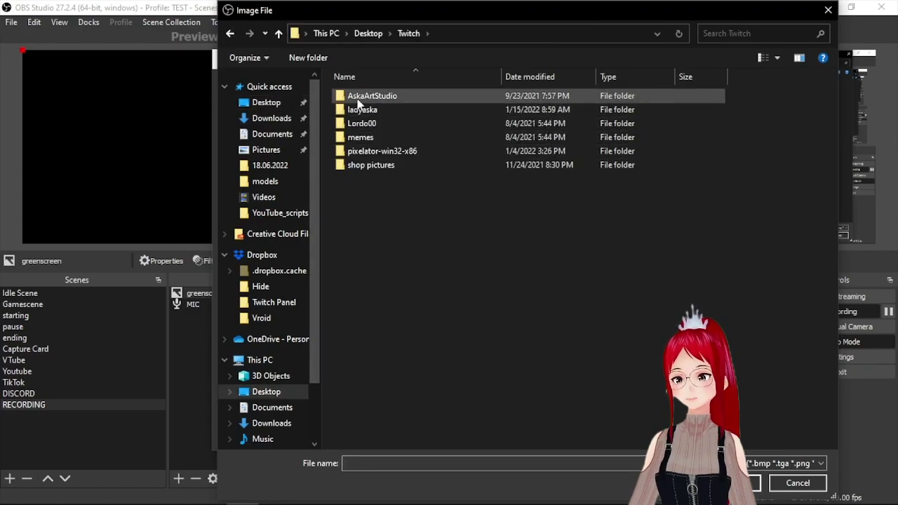
double_click(358, 102)
double_click(366, 110)
click(508, 302)
double_click(508, 302)
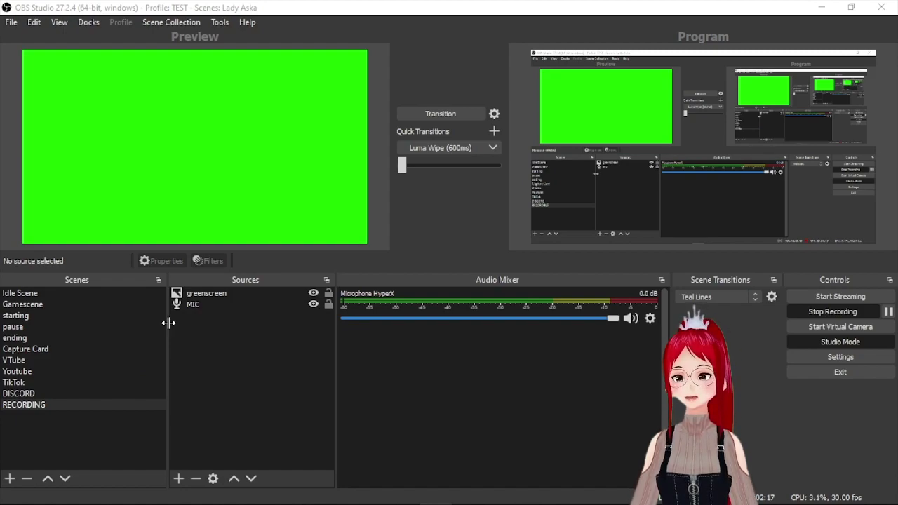
Add a Game Capture source named VSeeFace, dismissing the duplicate-name warning
click(179, 478)
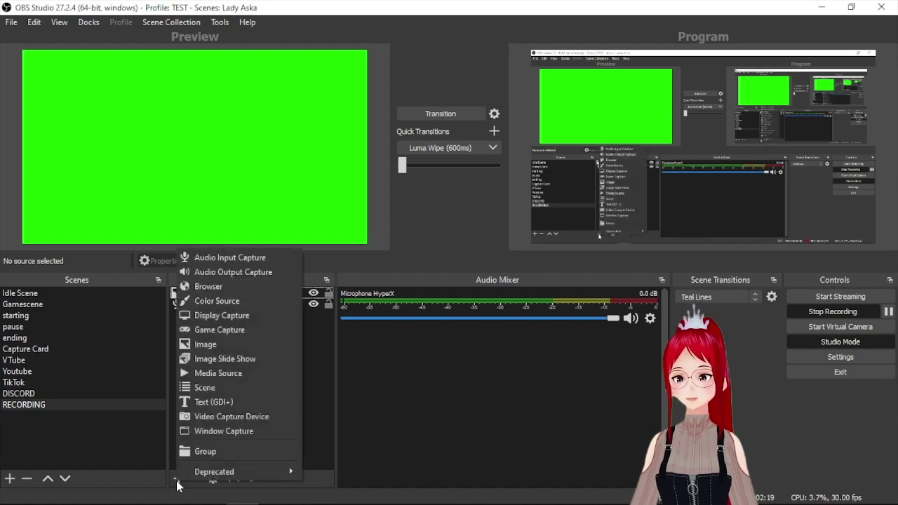
click(232, 330)
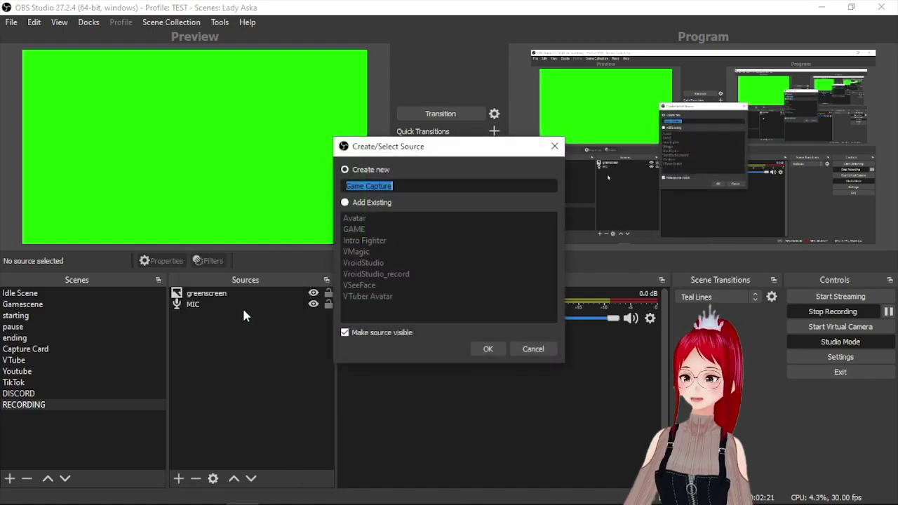
text(VS)
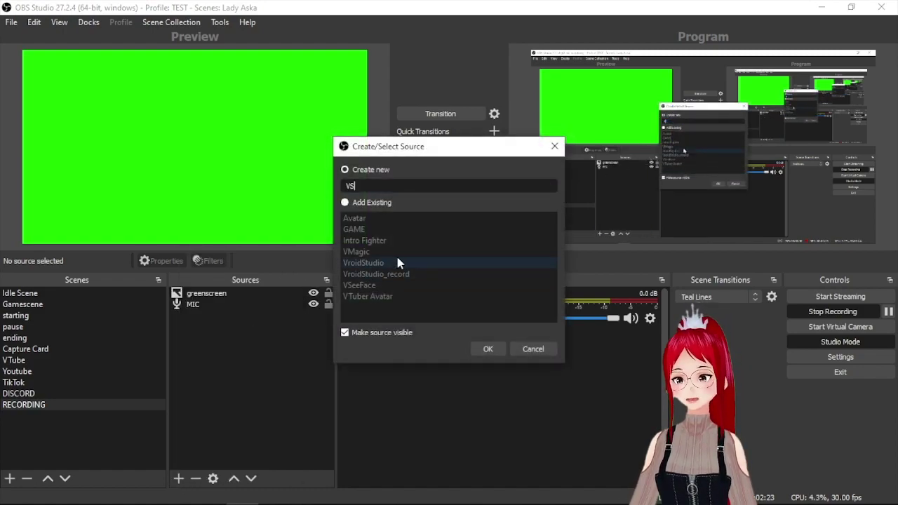
text(eeFace)
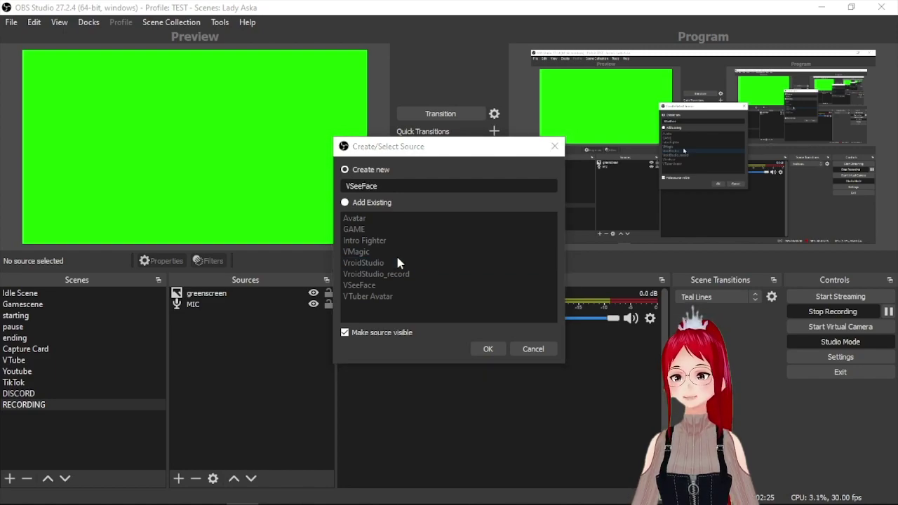
key(Return)
click(495, 276)
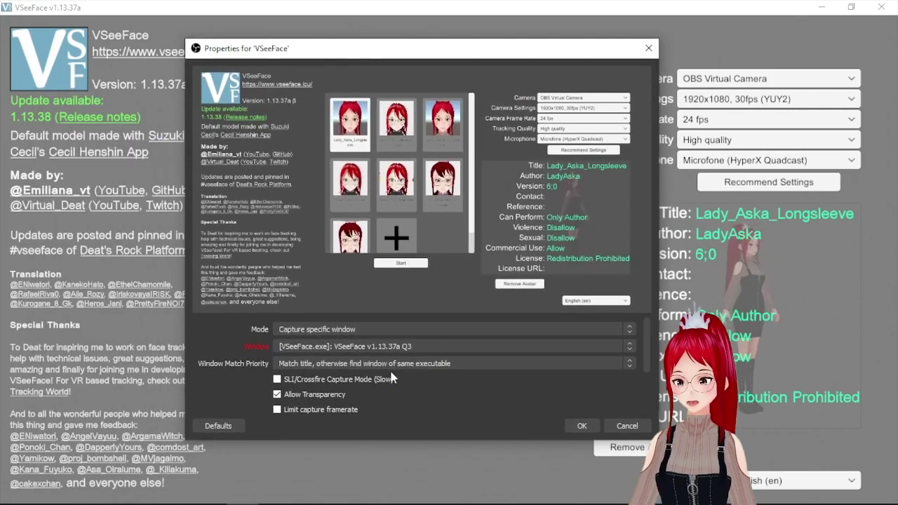
Capture the VSeeFace window with exact title matching, then start the avatar in VSeeFace
click(391, 347)
click(392, 347)
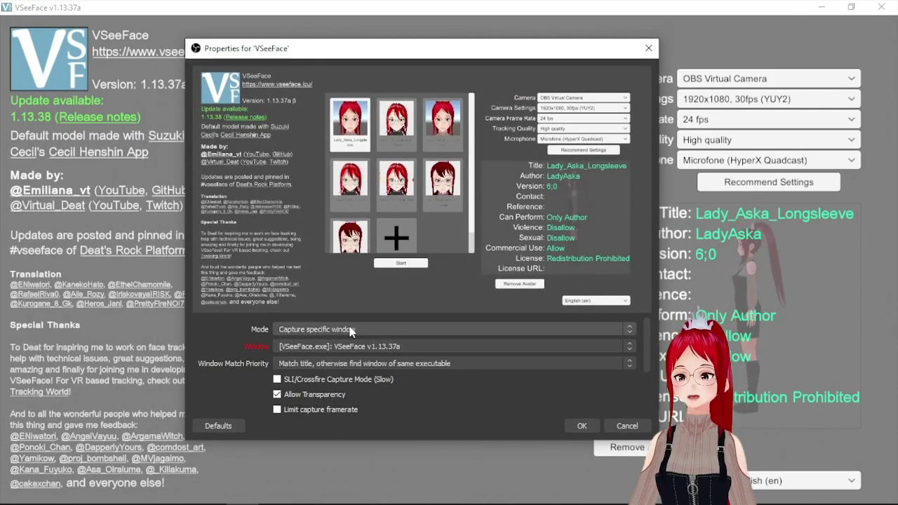
click(319, 363)
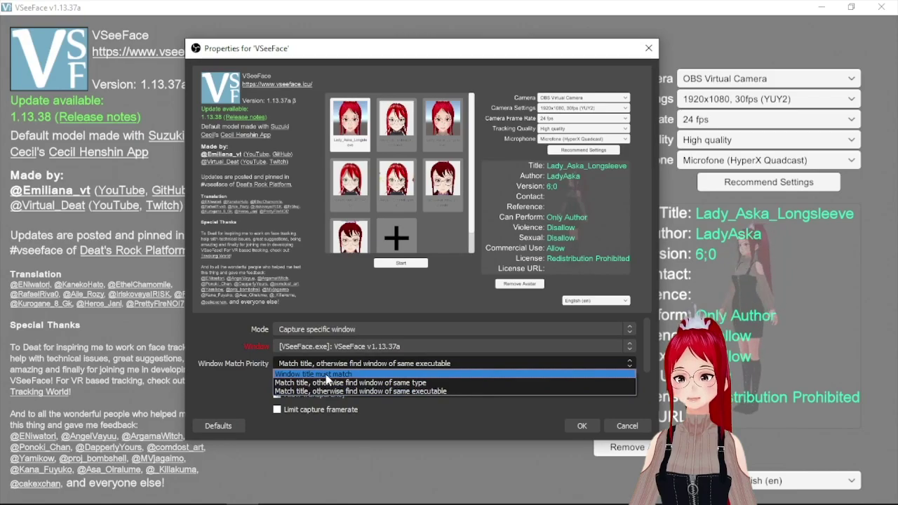
click(316, 373)
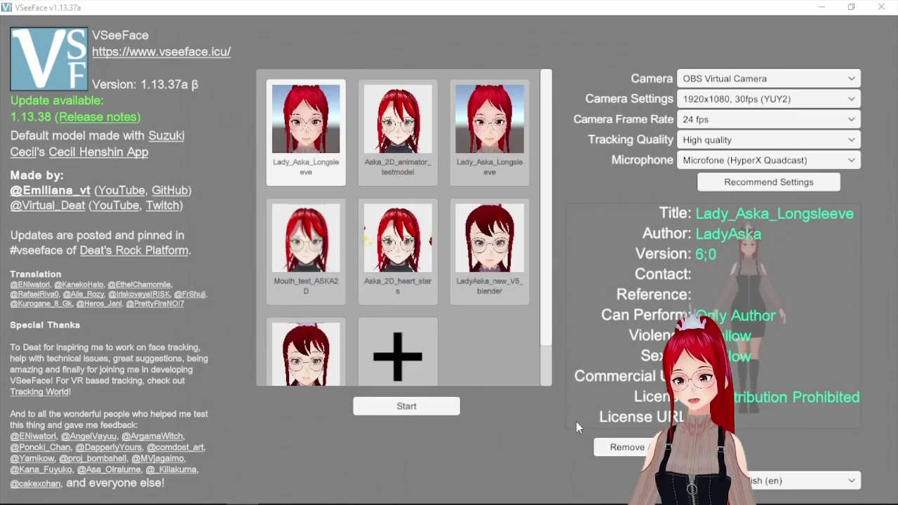
click(406, 405)
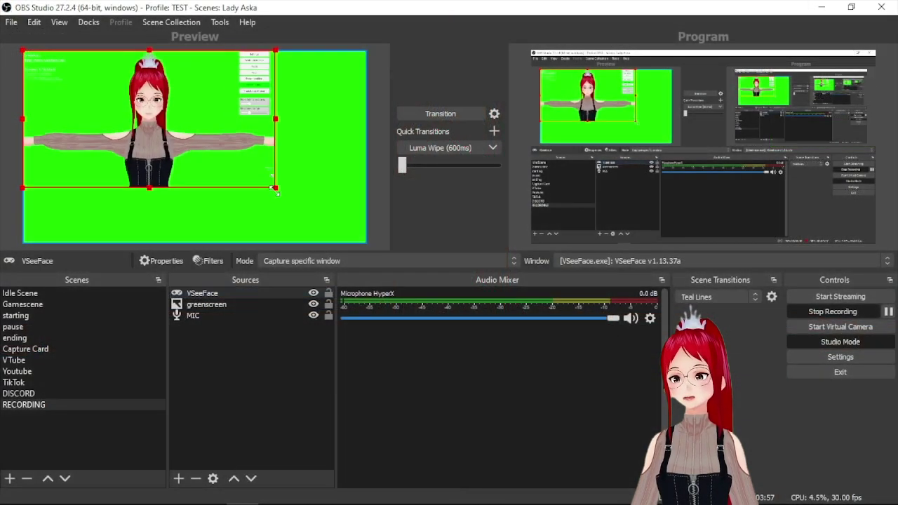
Enlarge the VSeeFace capture to fill the canvas and make VSeeFace transparent with its UI hidden
drag(274, 188, 377, 244)
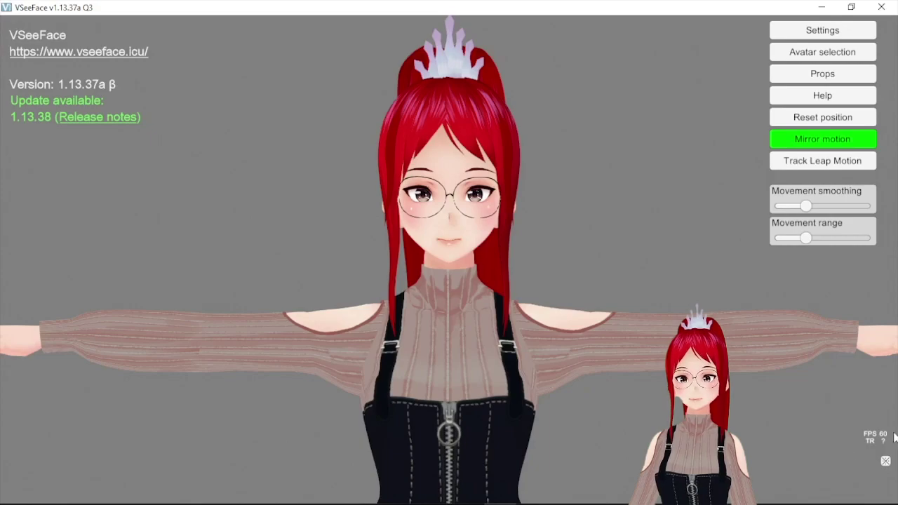
click(886, 461)
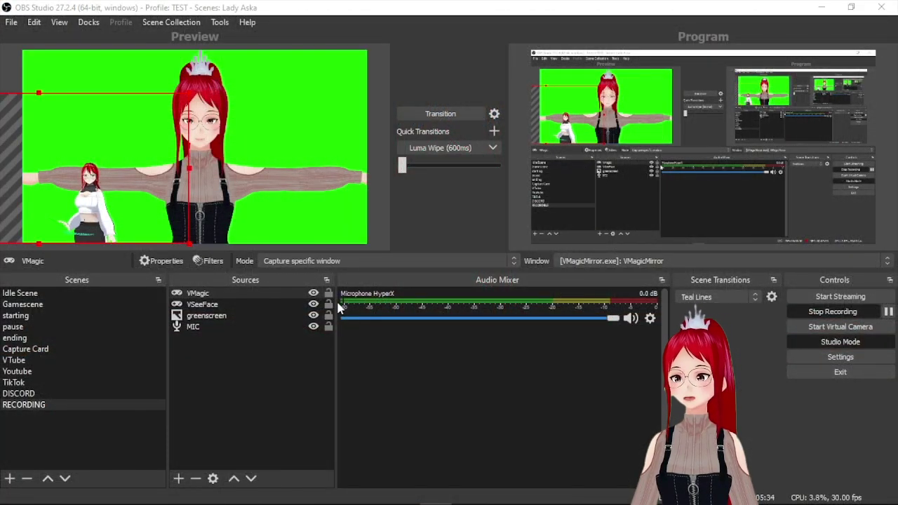
Set the VMagic source to capture the VMagicMirror window with transparency allowed
right_click(260, 293)
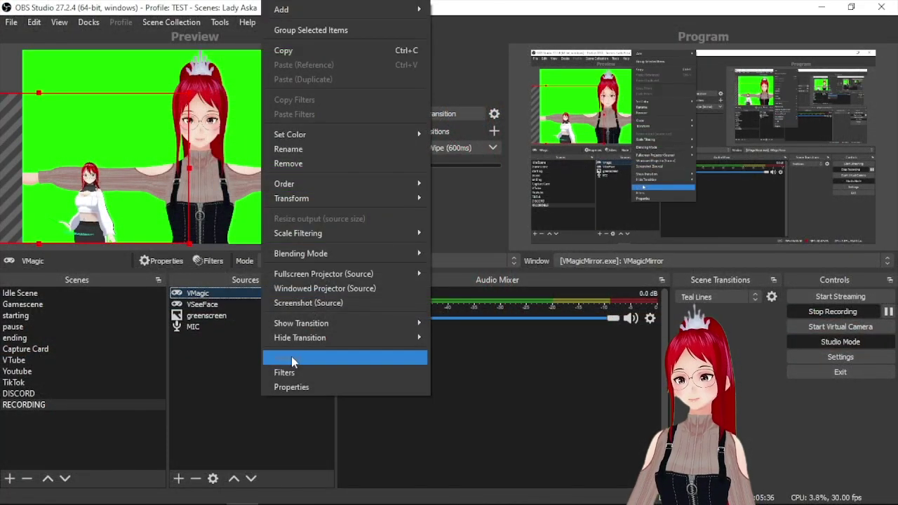
click(290, 385)
click(343, 359)
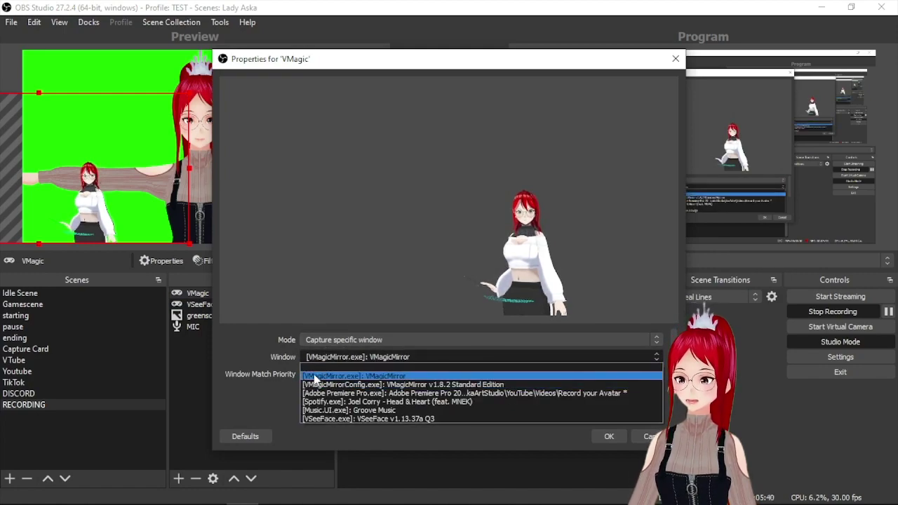
click(350, 376)
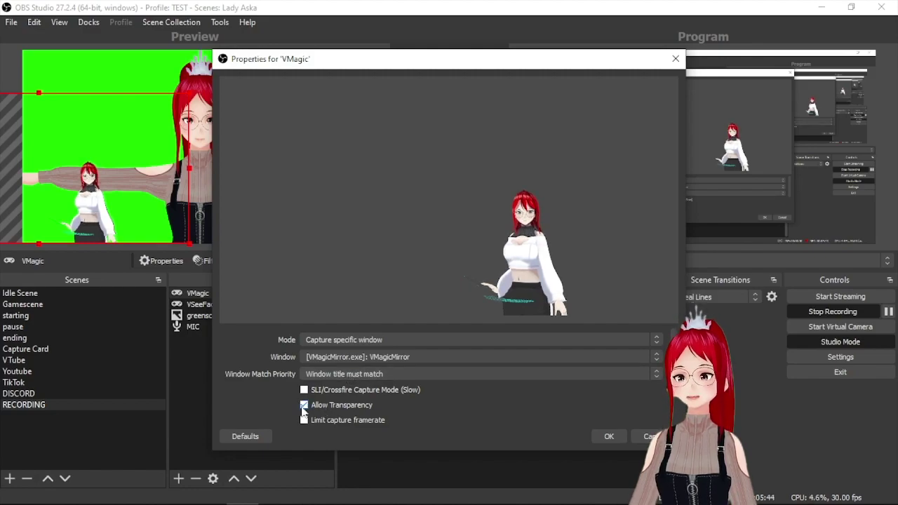
click(608, 436)
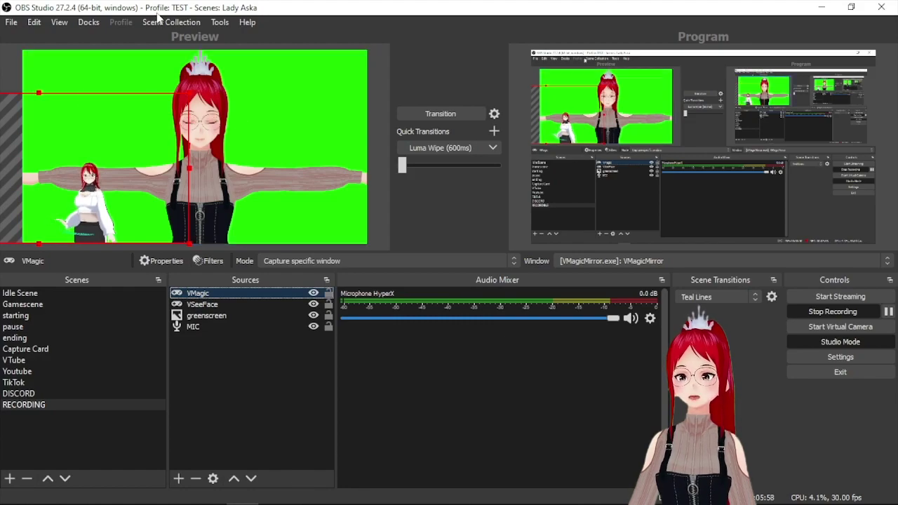
Drag the small VMagic character to the bottom of the canvas, just left of centre
drag(139, 150, 168, 74)
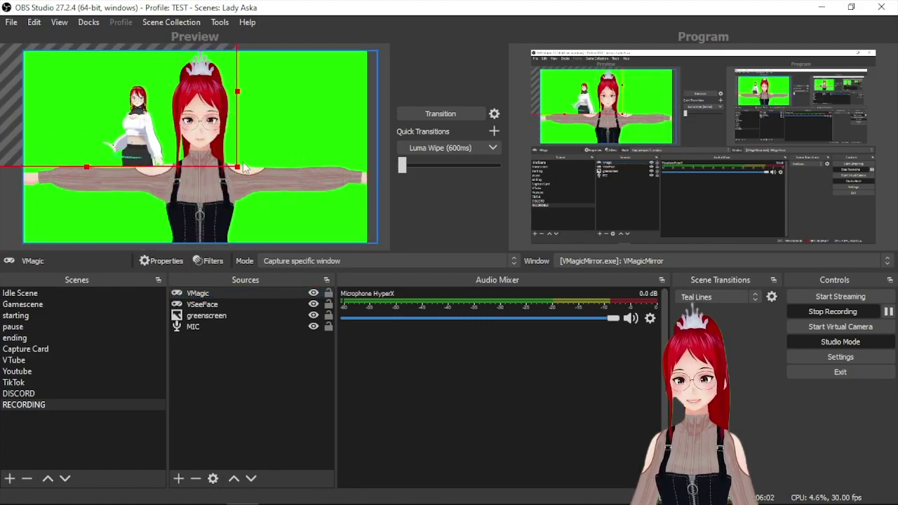
drag(244, 167, 112, 315)
Move VMagic to centre-right and reorder sources as VSeeFace, VMagic, greenscreen from top
drag(275, 117, 273, 210)
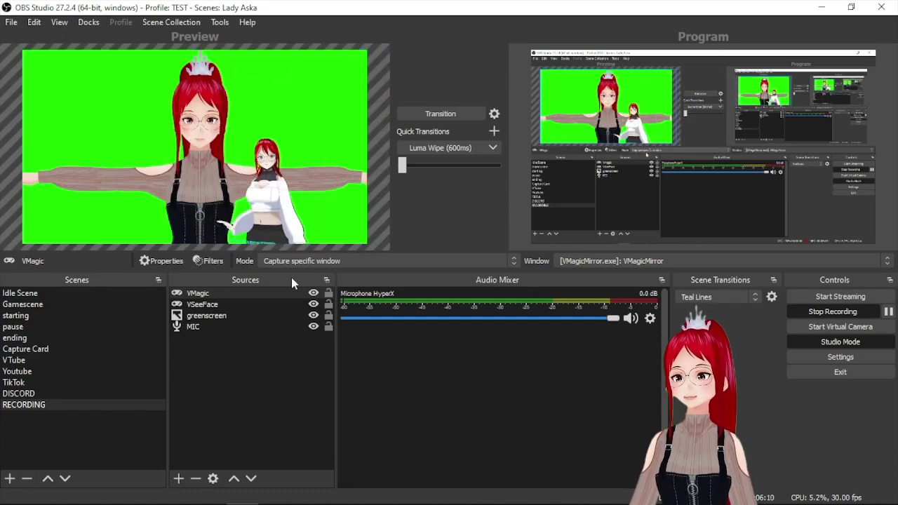
click(181, 315)
drag(219, 297, 220, 295)
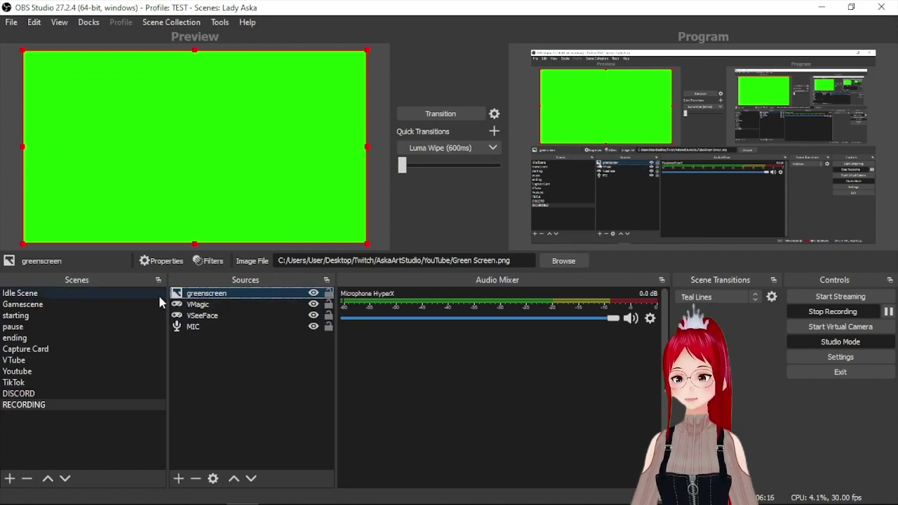
mouse_move(223, 303)
mouse_down()
mouse_move(202, 296)
mouse_move(202, 316)
mouse_move(213, 327)
mouse_move(215, 306)
mouse_move(200, 311)
mouse_move(211, 321)
mouse_move(212, 302)
mouse_up()
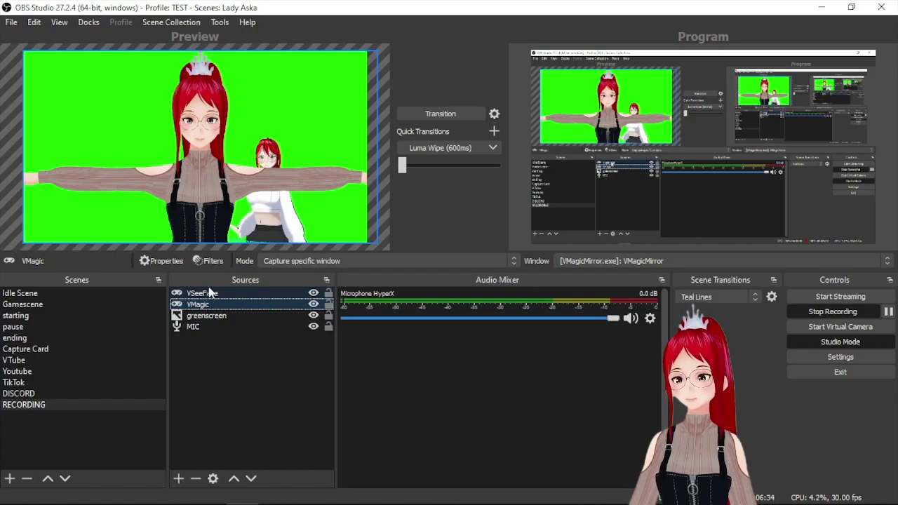
Toggle VMagic off and back on, then hide the greenscreen layer, leaving VMagic on black
click(313, 305)
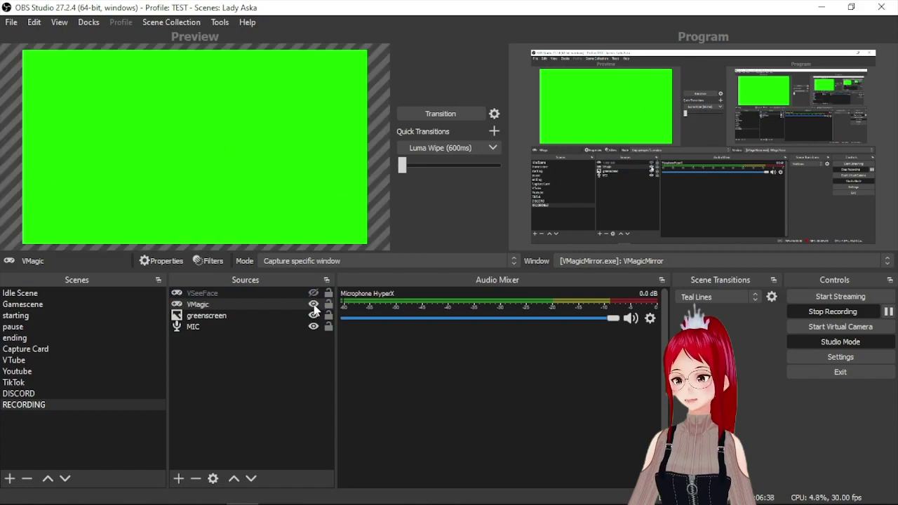
click(314, 306)
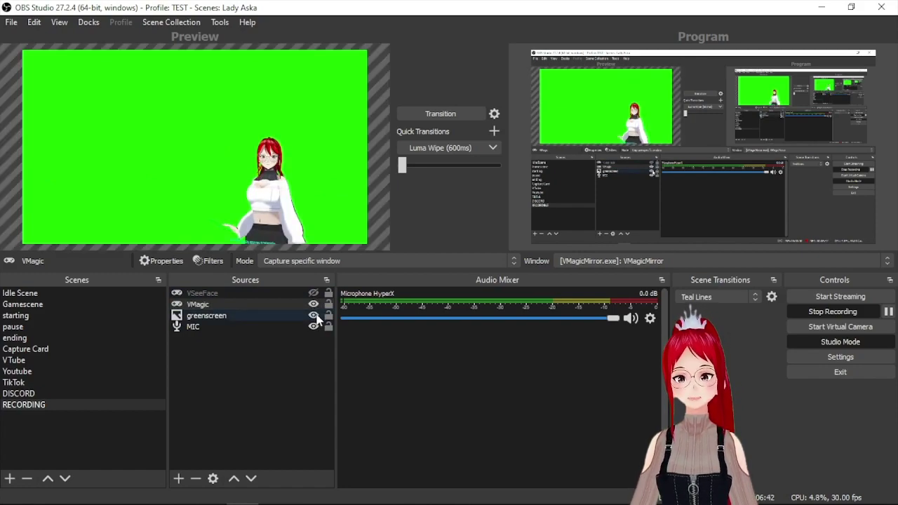
click(313, 316)
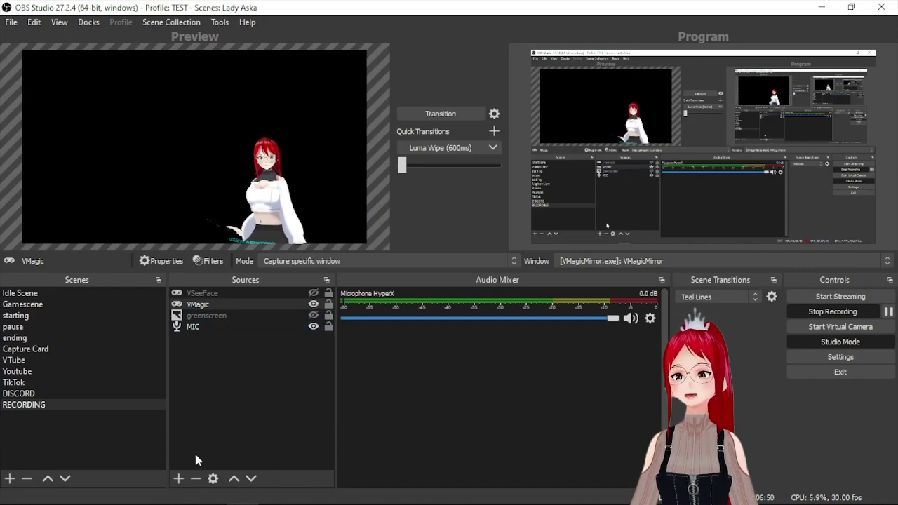
click(180, 478)
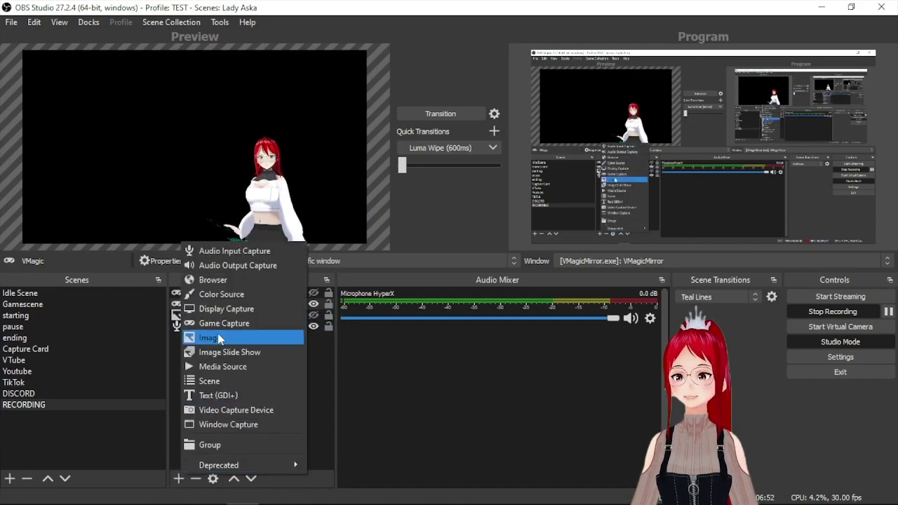
Add Window Capture 4 capturing the PaintTool SAI (sai2.exe) window
click(217, 424)
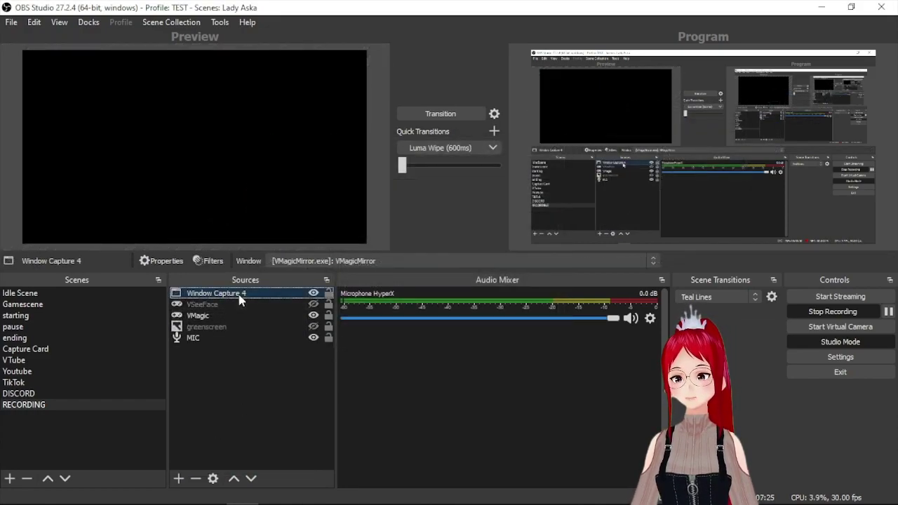
right_click(240, 296)
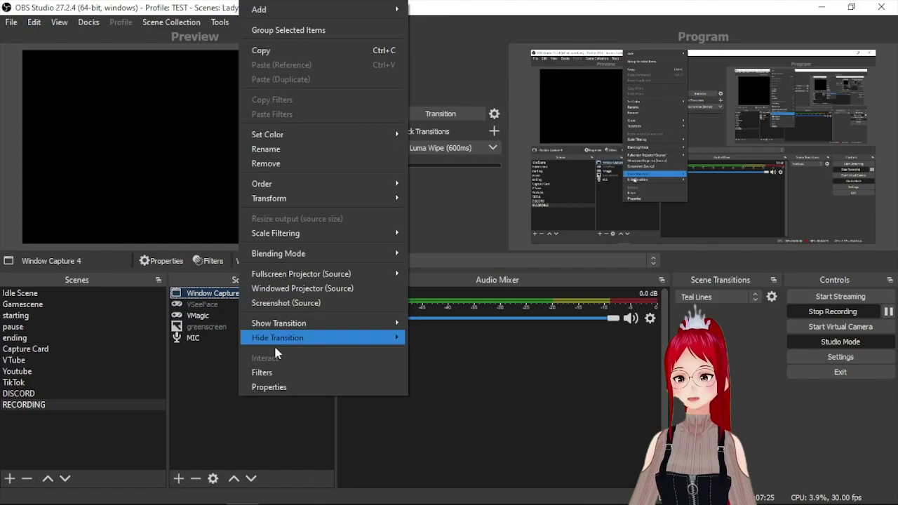
click(275, 387)
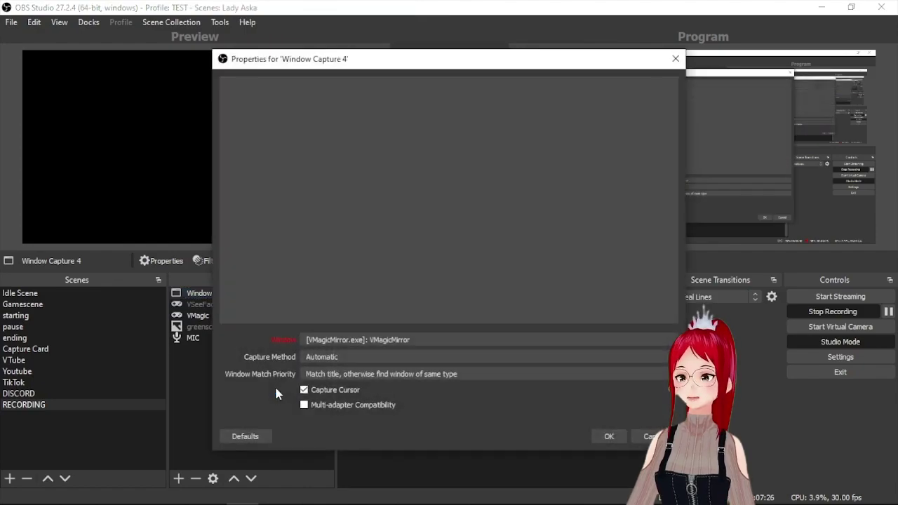
click(374, 340)
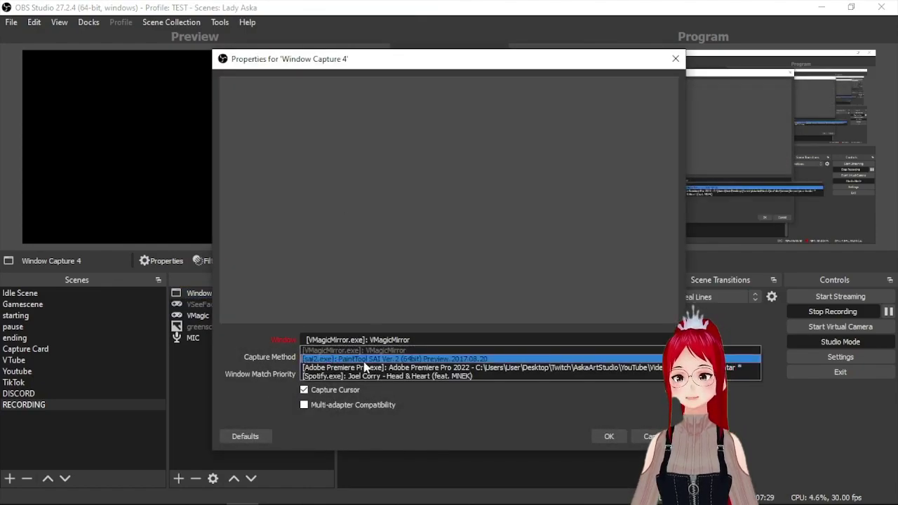
click(363, 360)
click(608, 437)
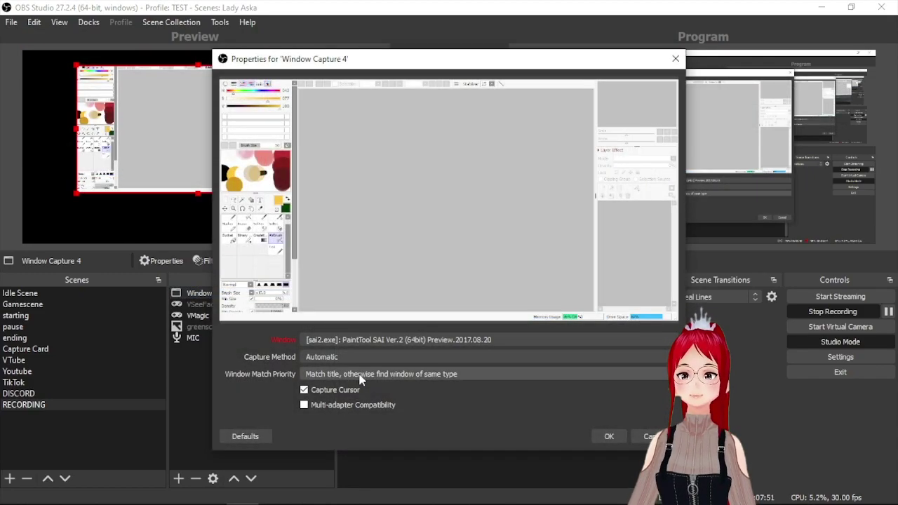
Set Window Capture 4 to require an exact window title match, keeping PaintTool SAI selected
click(362, 377)
click(327, 385)
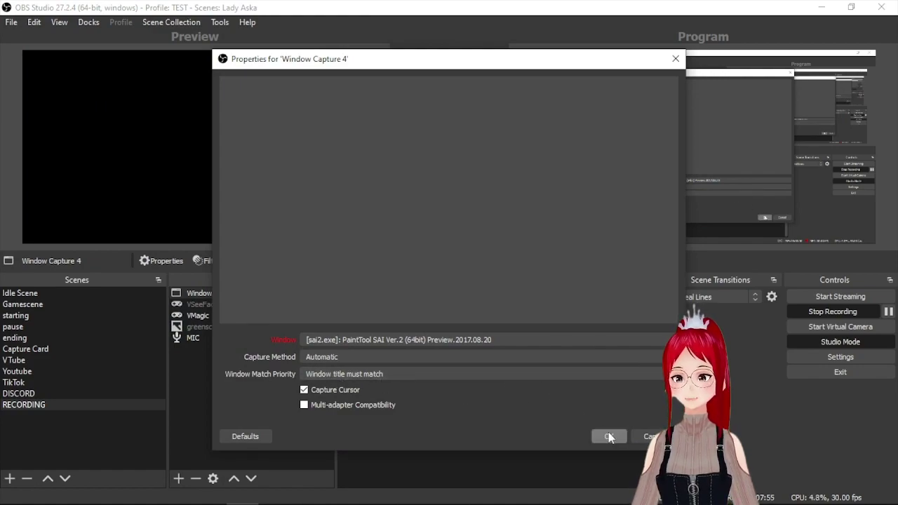
click(499, 341)
click(499, 341)
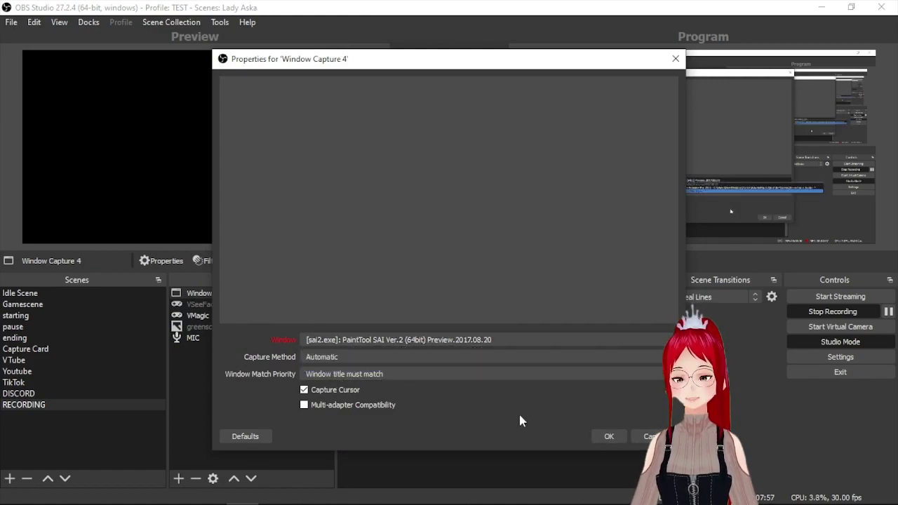
click(602, 437)
mouse_move(474, 499)
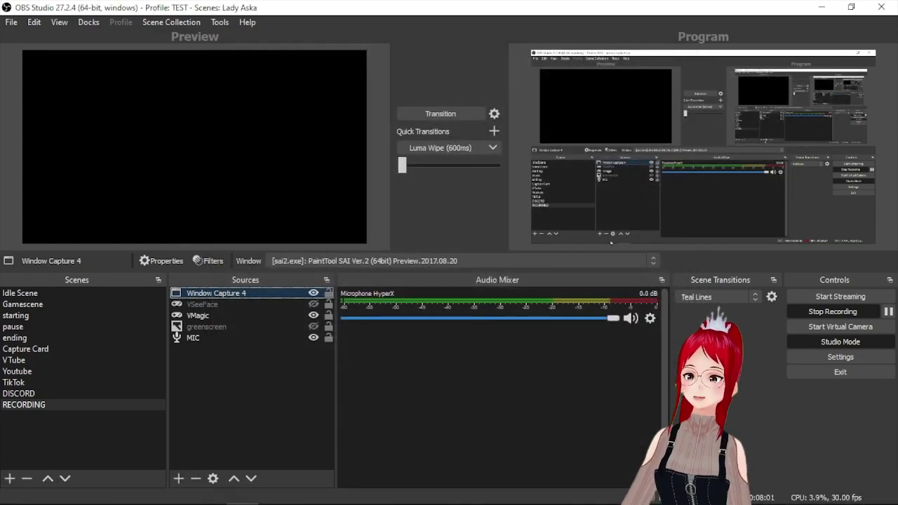
Nudge the SAI window capture slightly left on the canvas and reselect it
click(177, 491)
drag(205, 128, 194, 131)
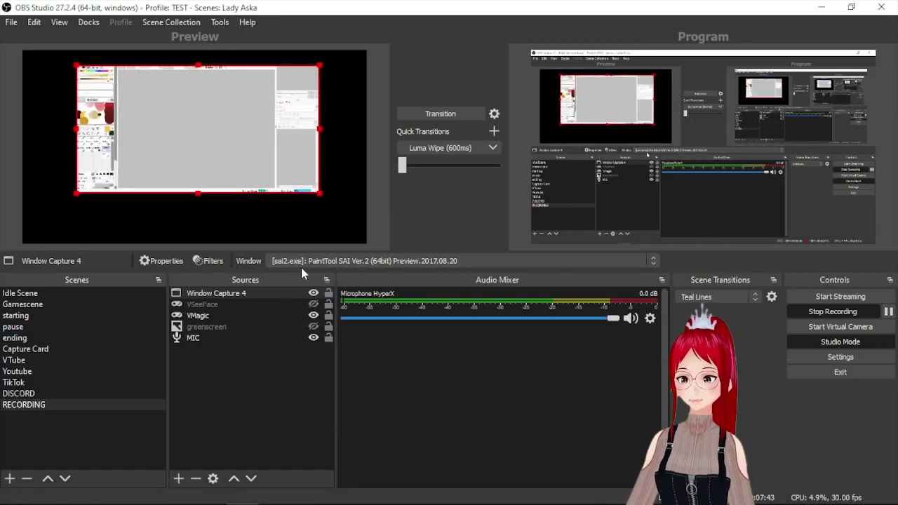
click(202, 338)
right_click(202, 336)
click(205, 327)
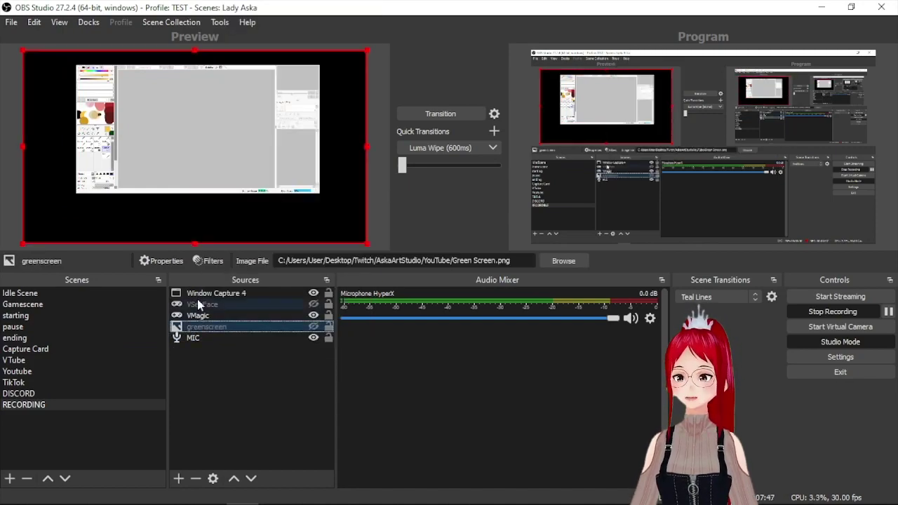
click(211, 293)
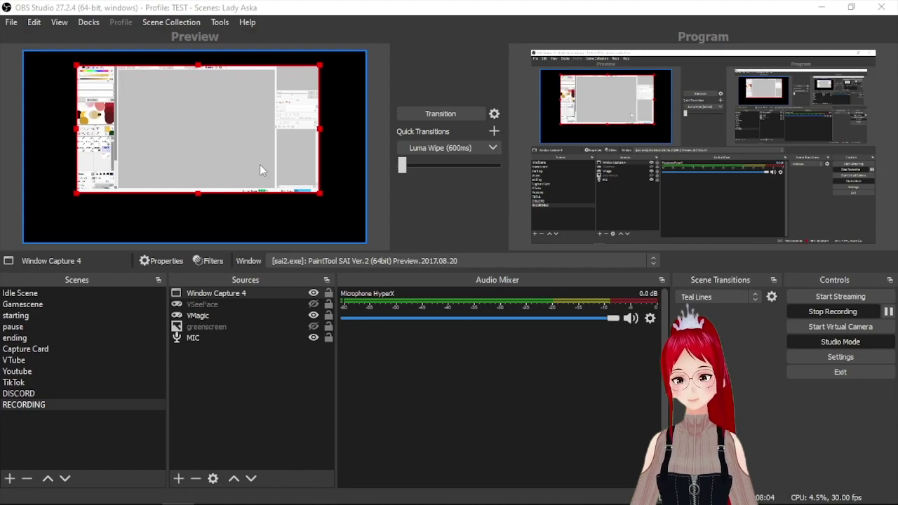
click(272, 141)
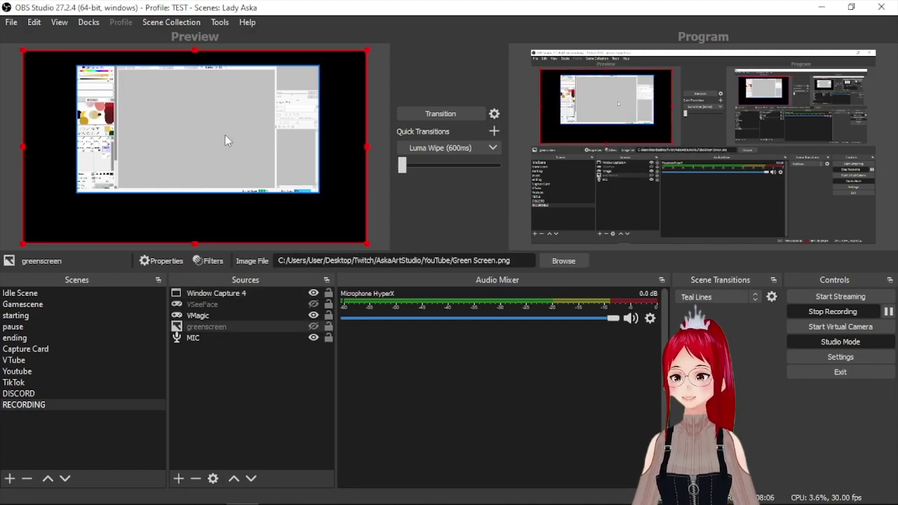
click(225, 158)
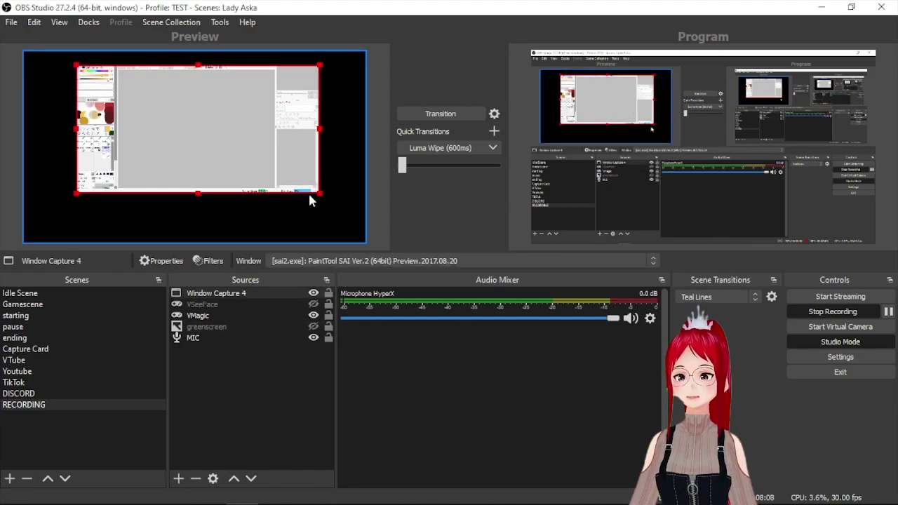
Apply Transform Fit to screen, then Stretch to screen, to Window Capture 4
right_click(246, 129)
right_click(219, 295)
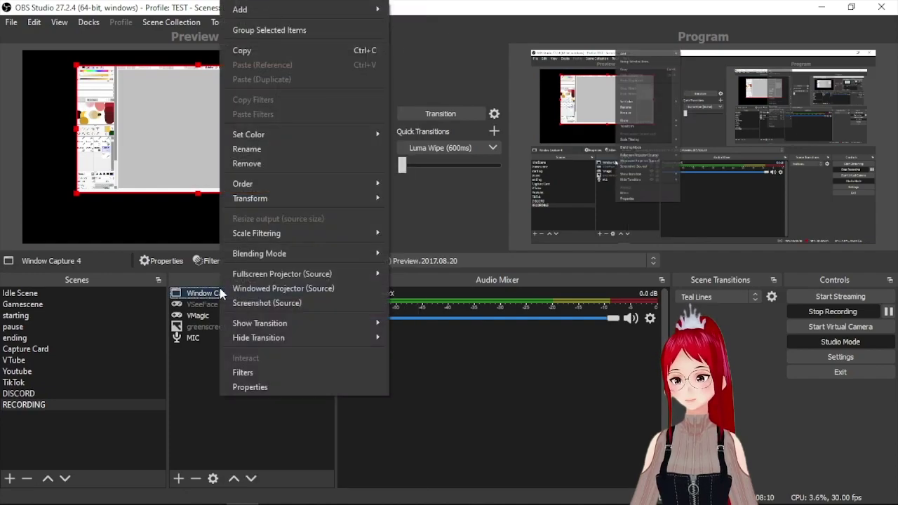
mouse_move(278, 208)
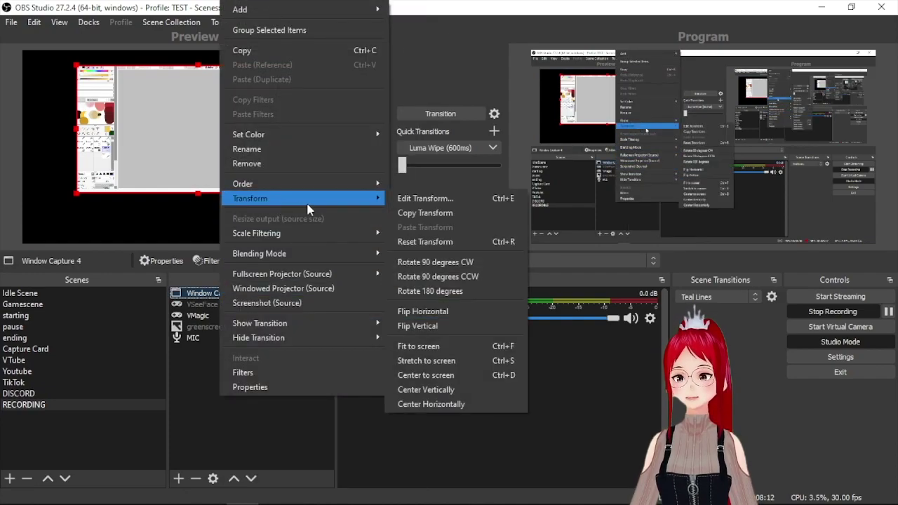
click(418, 346)
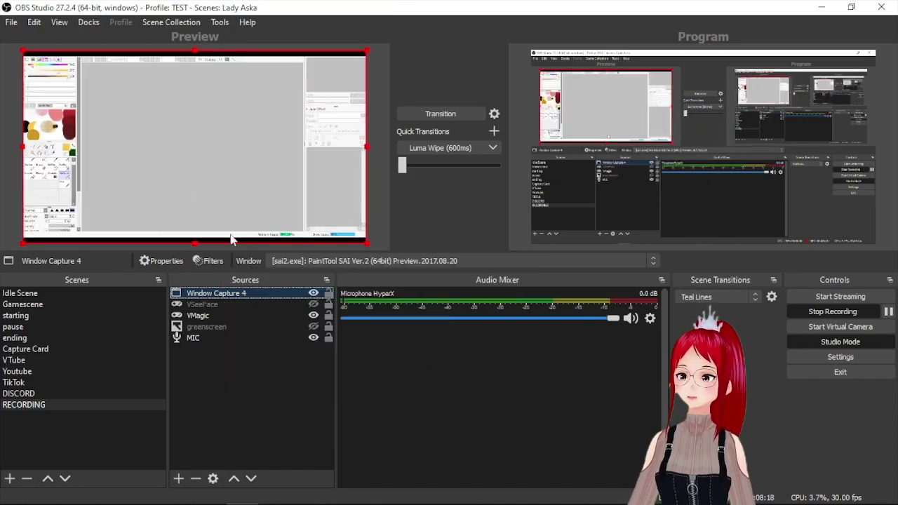
right_click(227, 299)
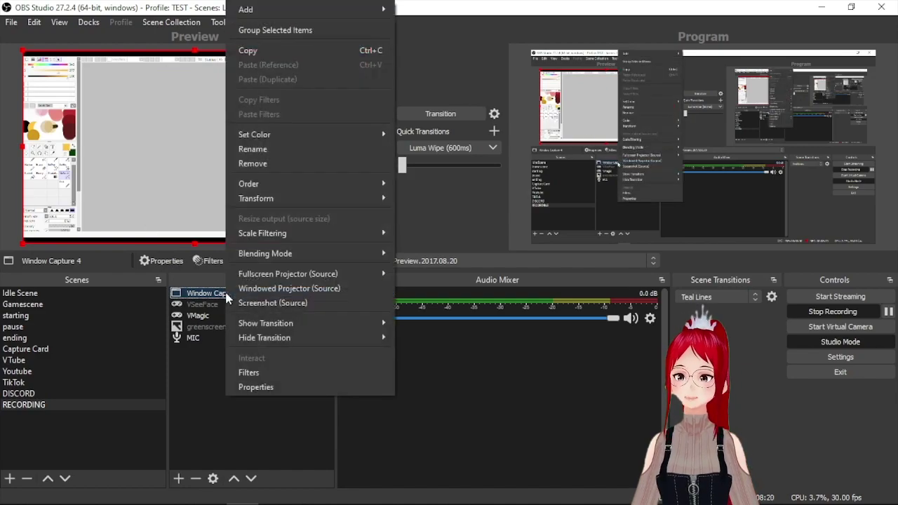
mouse_move(270, 198)
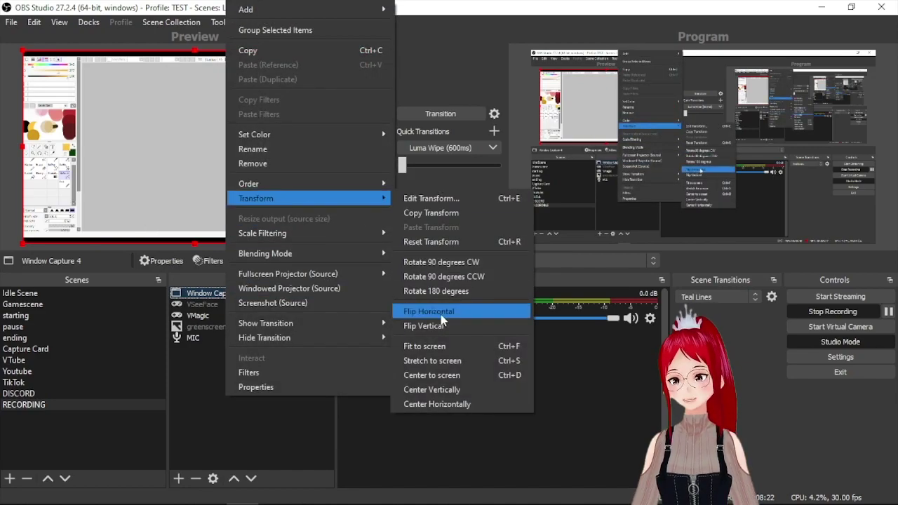
click(432, 361)
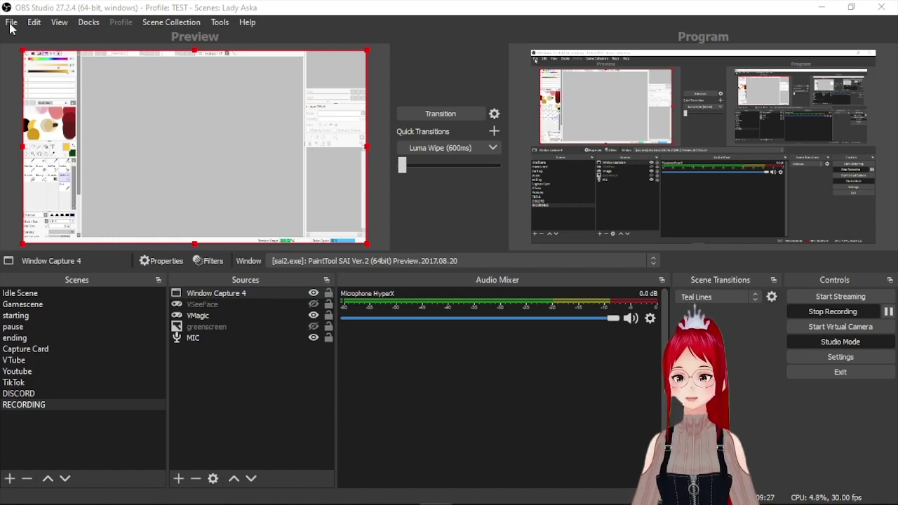
click(10, 25)
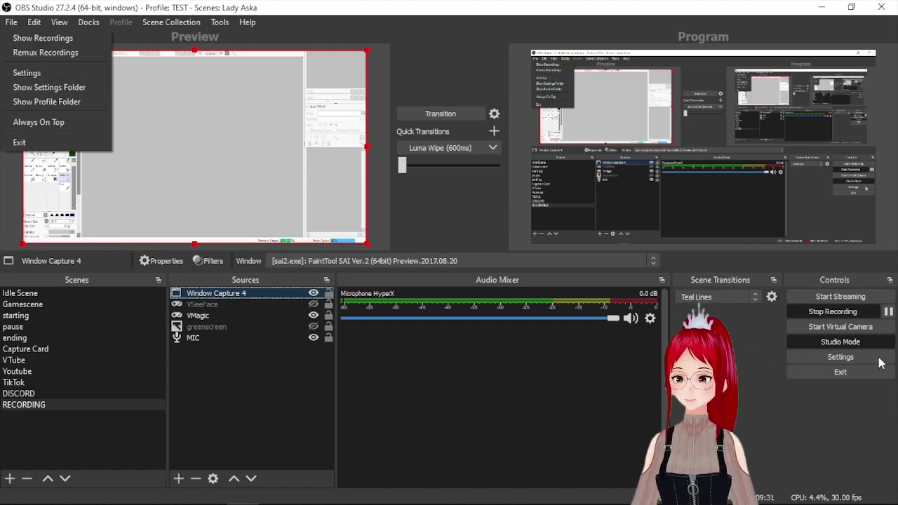
click(849, 359)
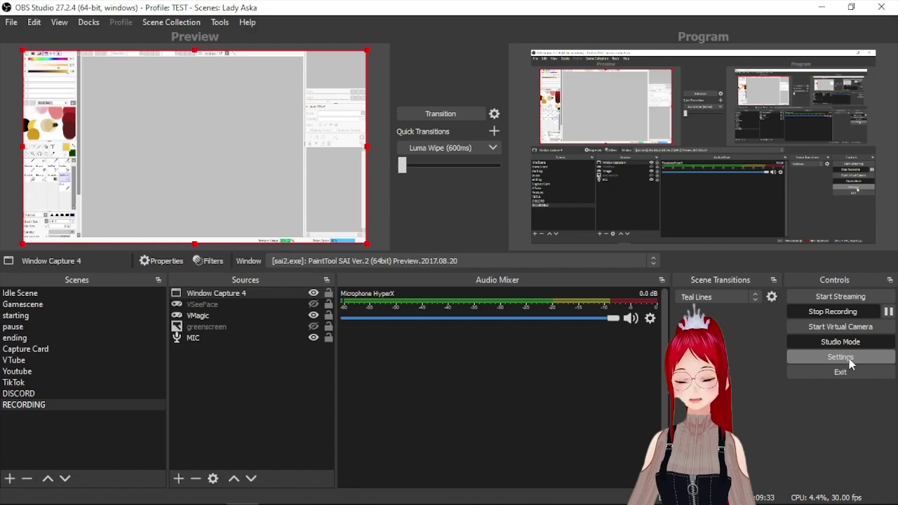
click(849, 358)
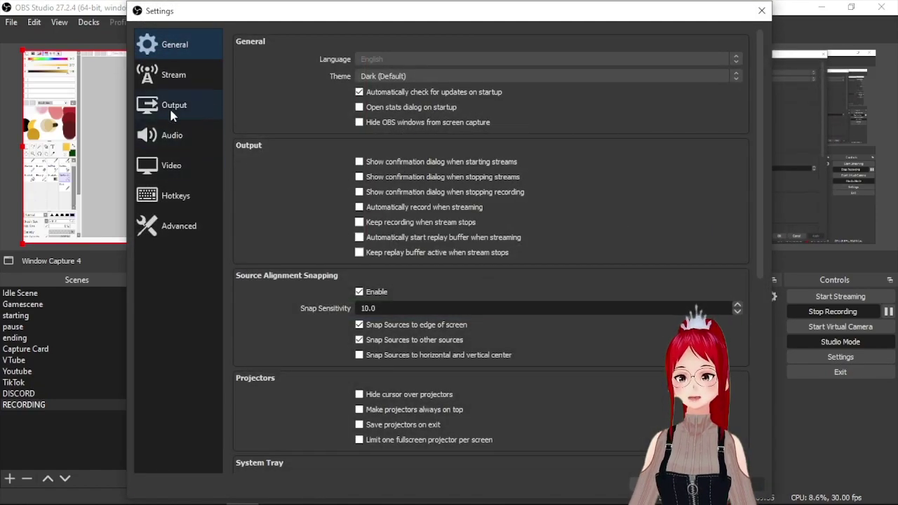
click(171, 112)
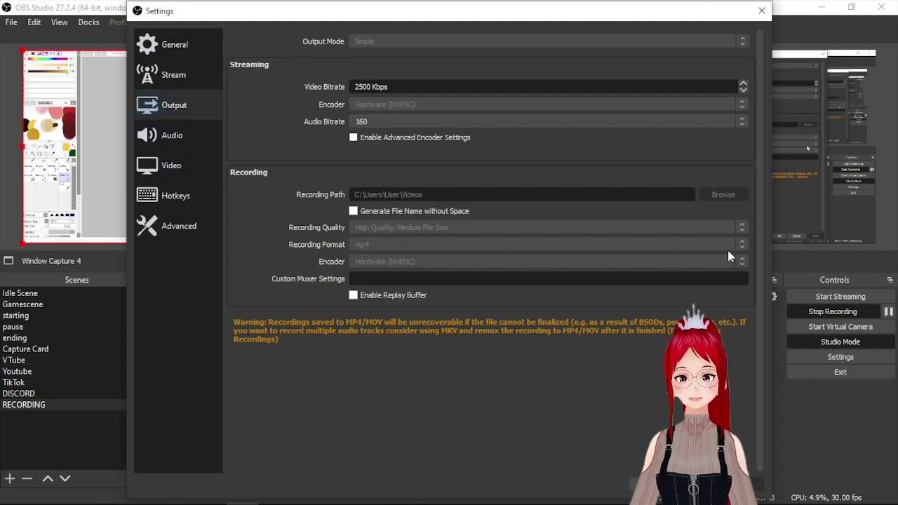
click(174, 105)
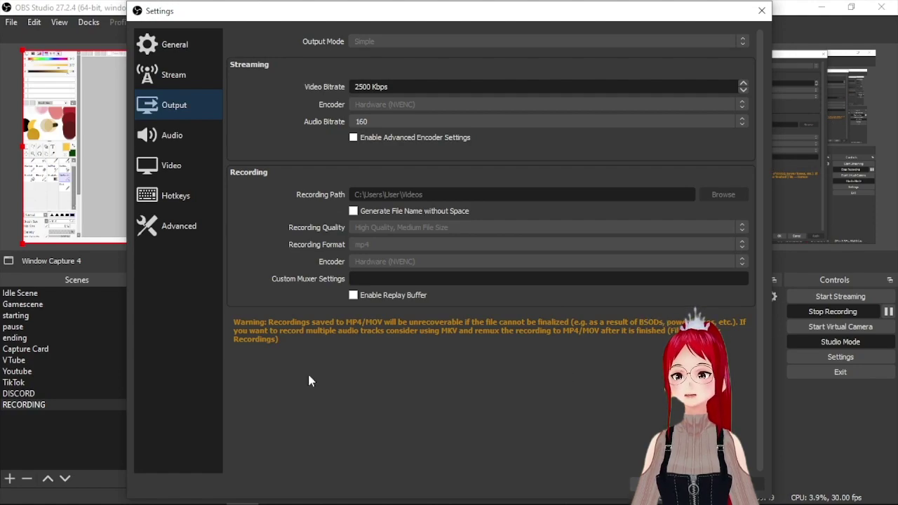
drag(425, 17, 285, 16)
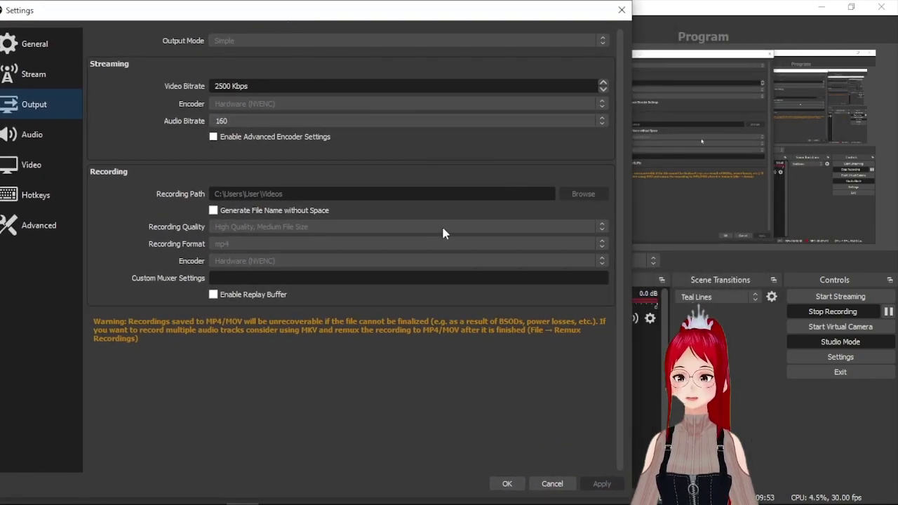
drag(374, 4, 390, 14)
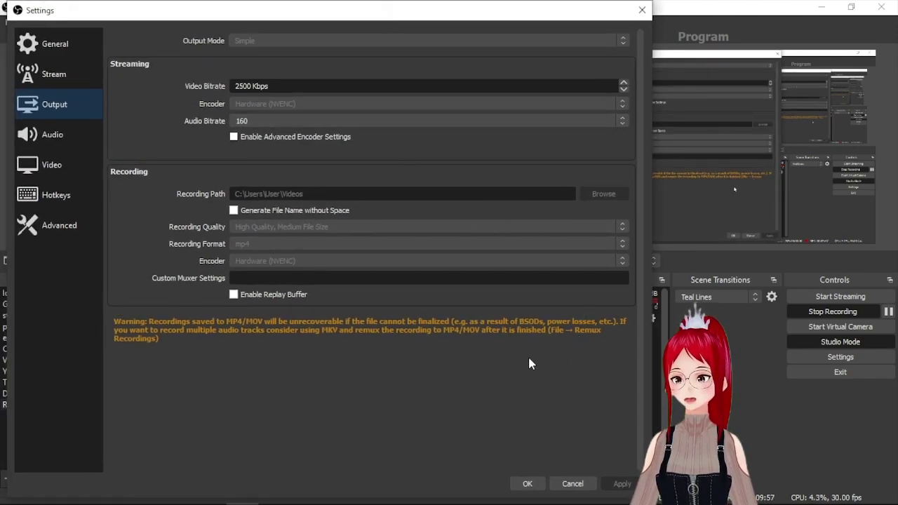
click(529, 484)
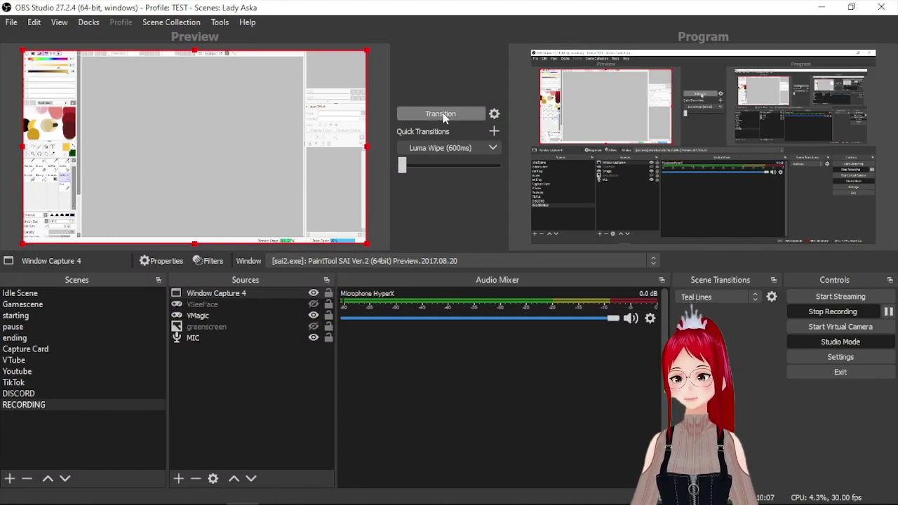
Make VSeeFace and VMagic visible and move Window Capture 4 below them, above greenscreen
click(313, 305)
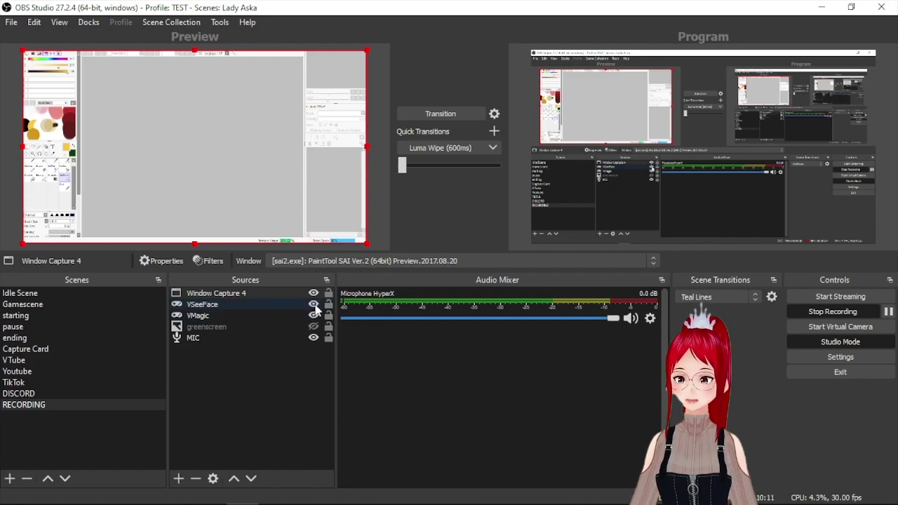
click(313, 316)
drag(285, 293, 274, 325)
click(314, 304)
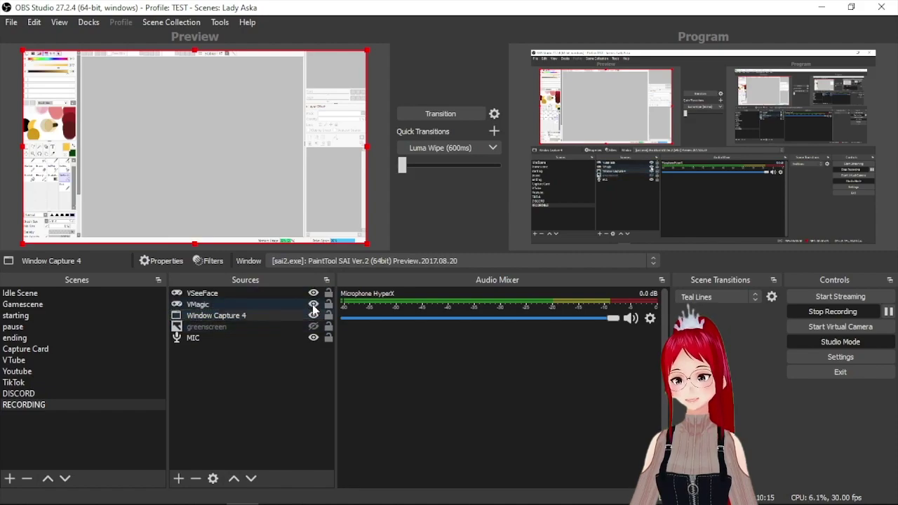
click(293, 327)
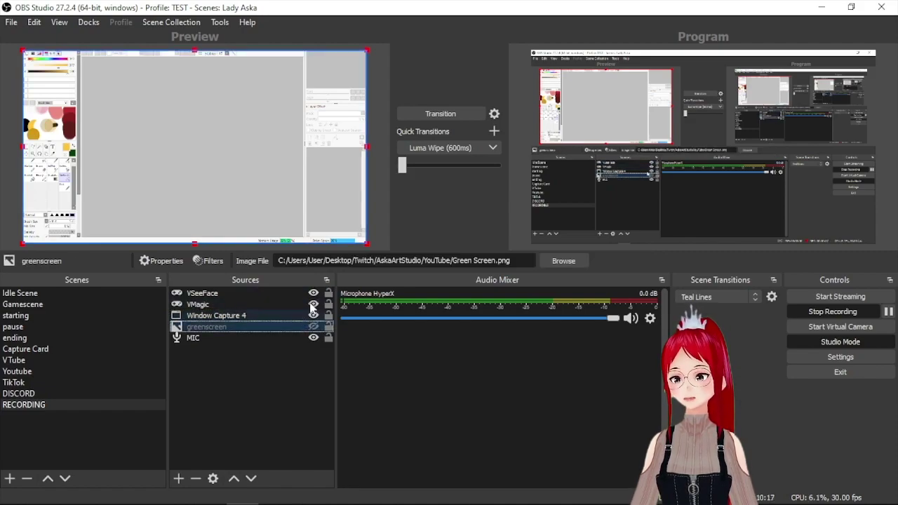